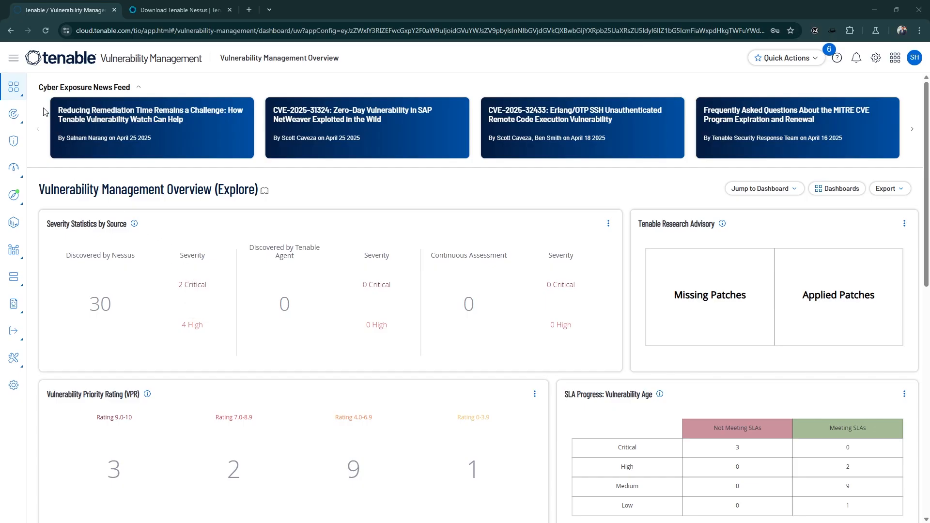
Step: Review the navigation menu's sections, including the Exposure Response options, and the widgets on the Vulnerability Management Overview dashboard
click(11, 58)
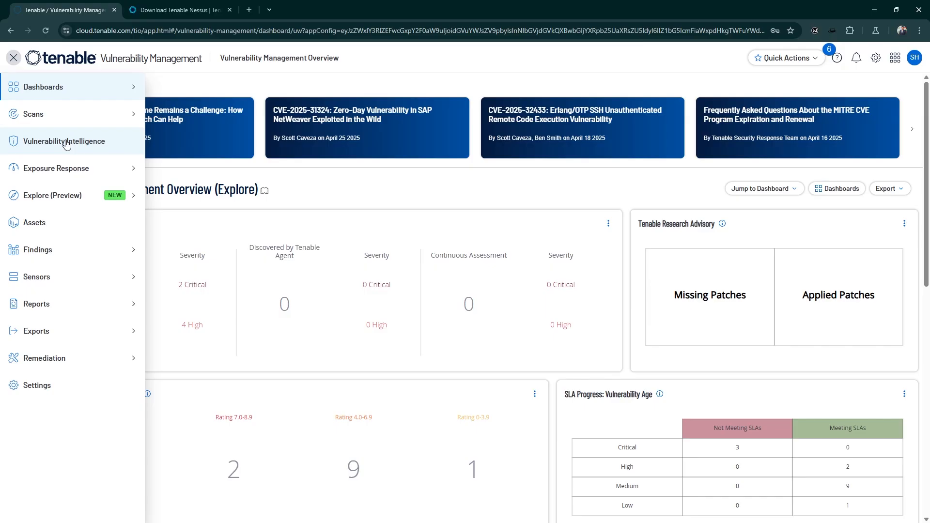
mouse_move(74, 171)
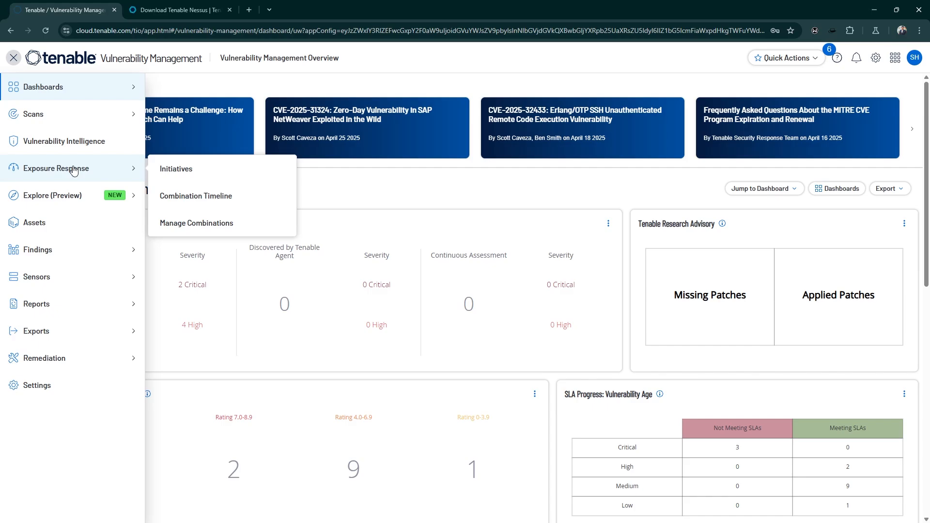
mouse_move(73, 197)
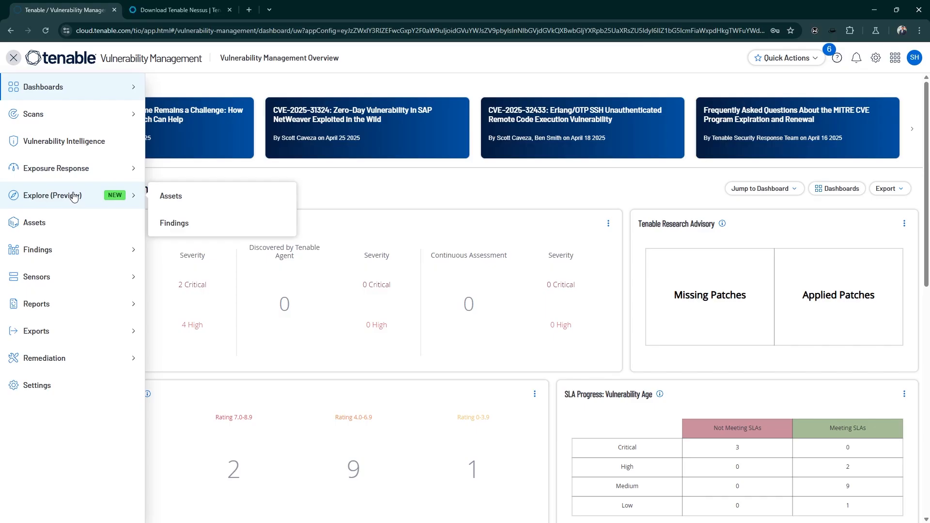
click(14, 58)
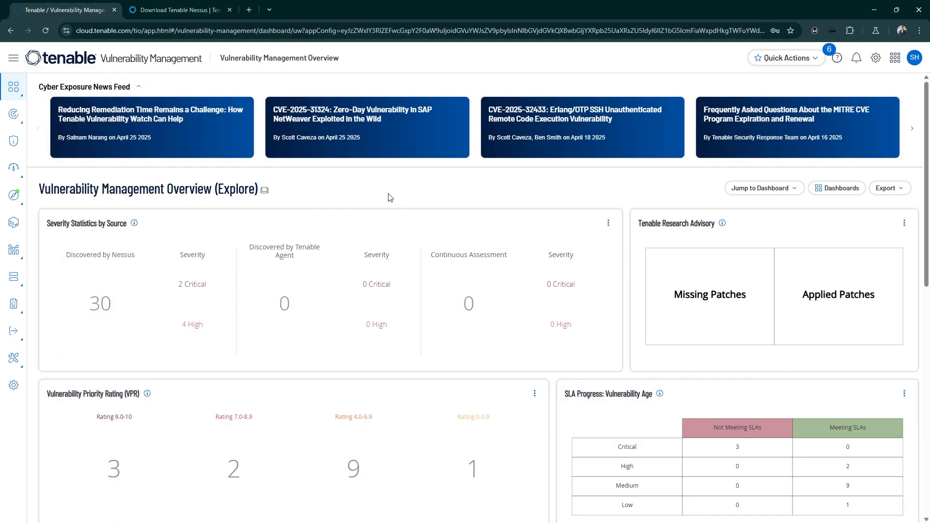
scroll(390, 198, down, 4)
scroll(390, 197, down, 4)
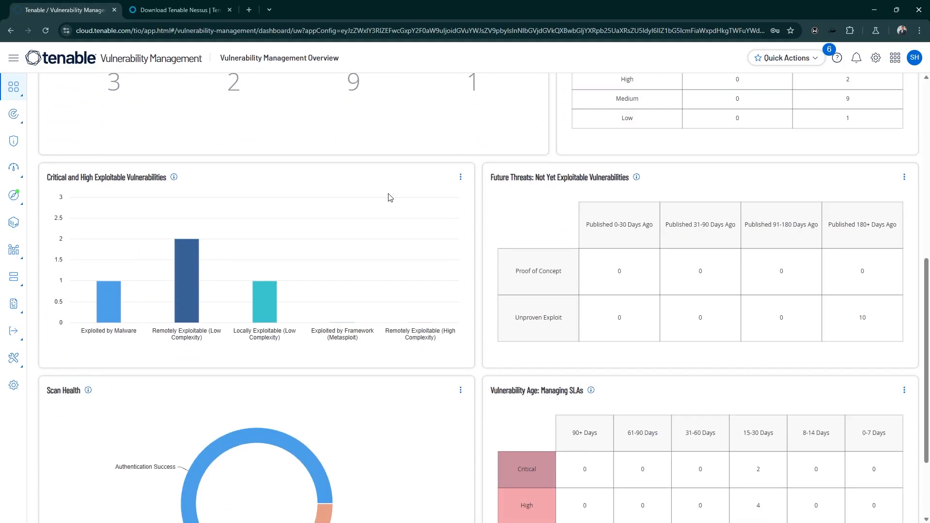
scroll(390, 197, down, 3)
scroll(391, 197, up, 6)
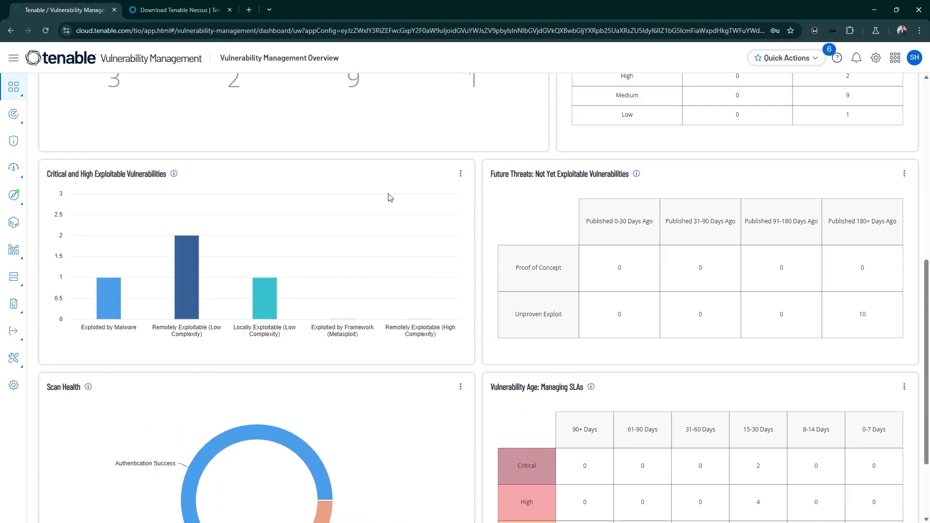
scroll(390, 197, up, 5)
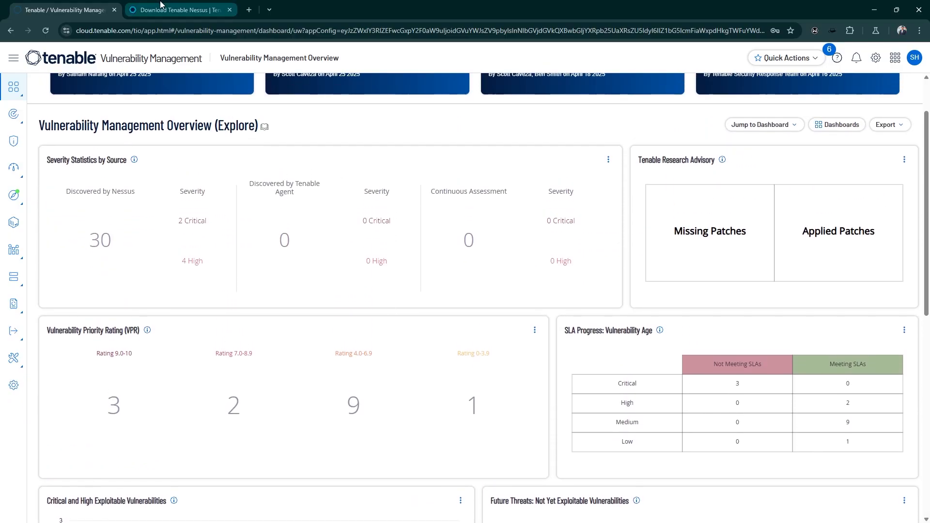
Step: Examine the Tenable Nessus download page with its version and platform choices
click(180, 10)
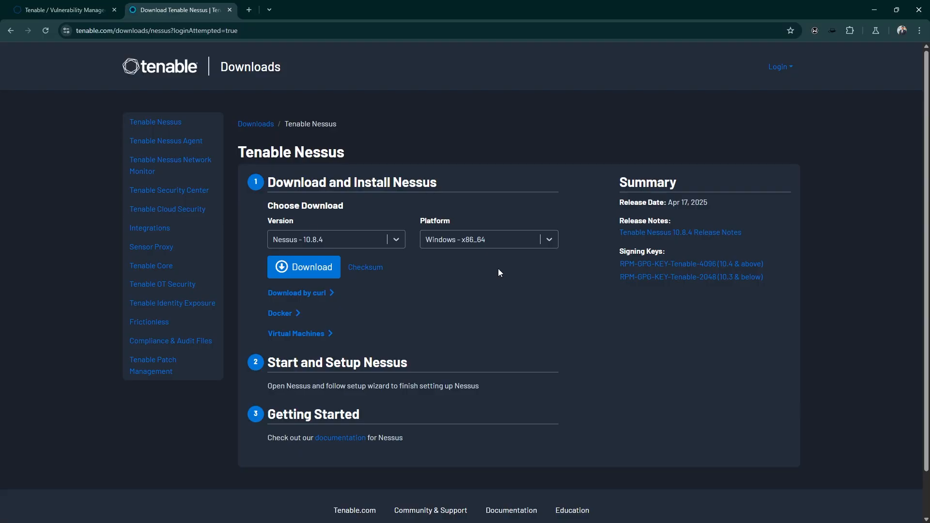
scroll(408, 274, down, 1)
scroll(432, 261, up, 1)
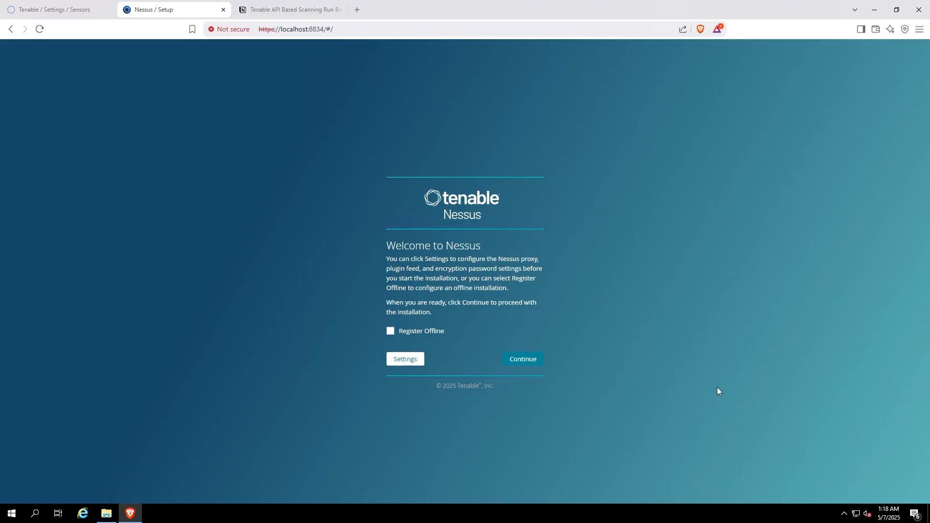
Step: Proceed past the Nessus welcome page and copy the linking key for adding a Nessus scanner from the cloud console's Sensors page
click(536, 362)
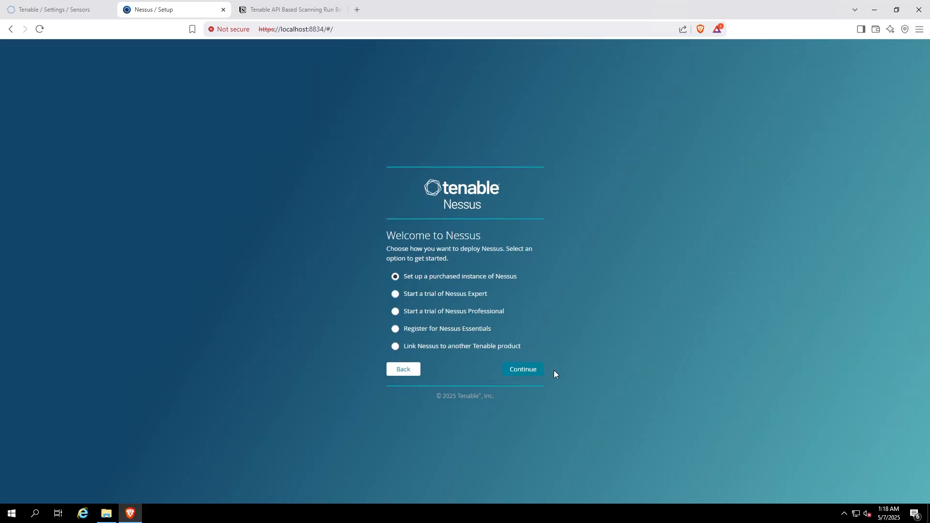
click(25, 11)
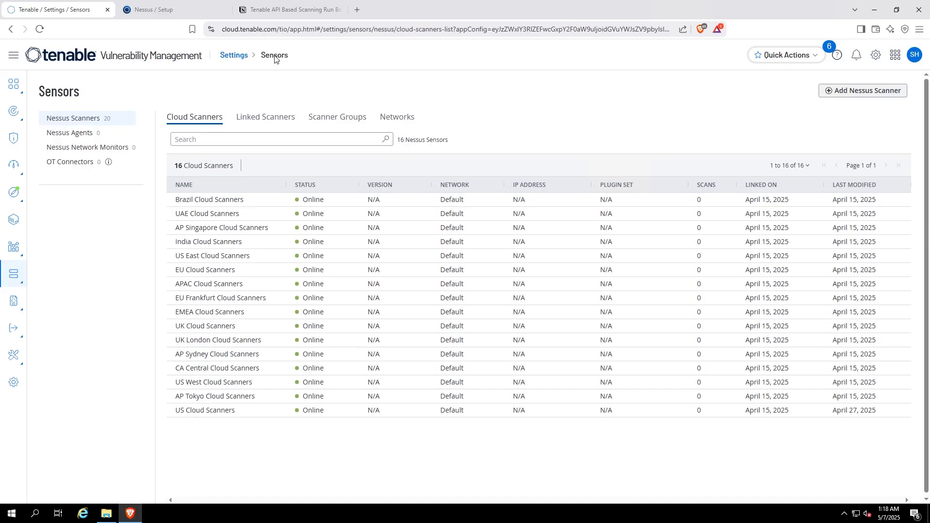
click(856, 96)
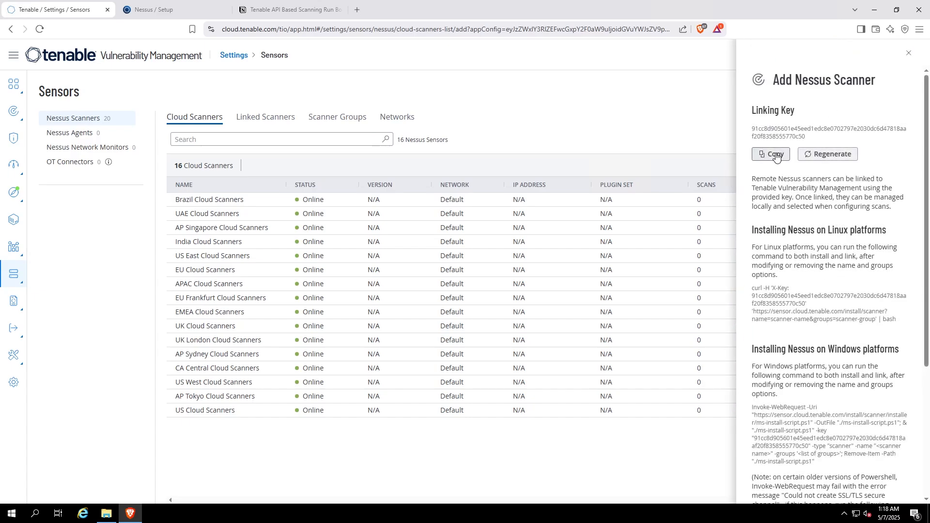
click(777, 157)
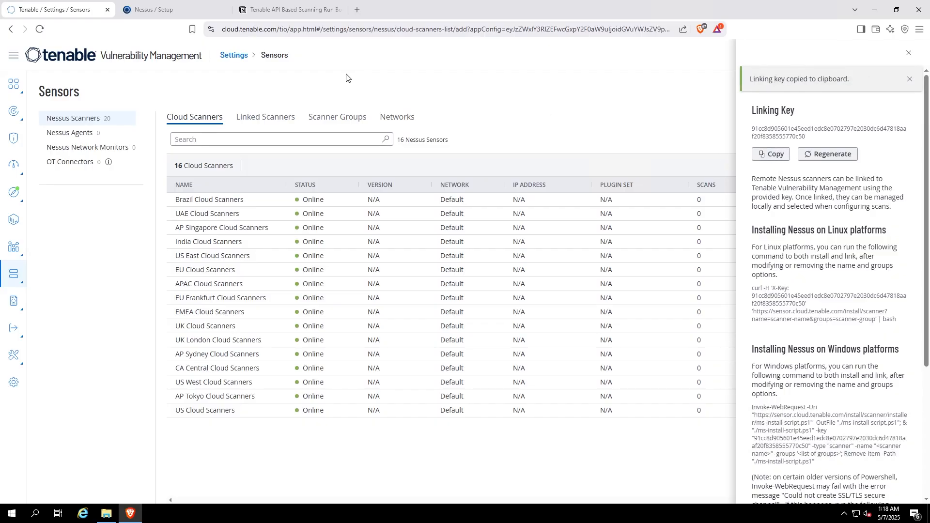
Step: Set the Nessus deployment to link to another Tenable product, managed by Tenable Vulnerability Management, and submit the copied linking key
click(173, 17)
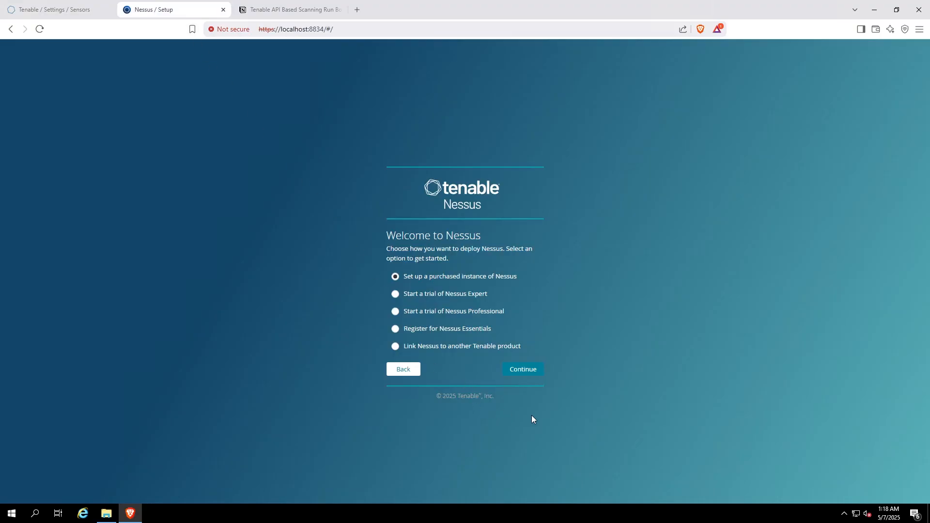
click(396, 346)
click(523, 370)
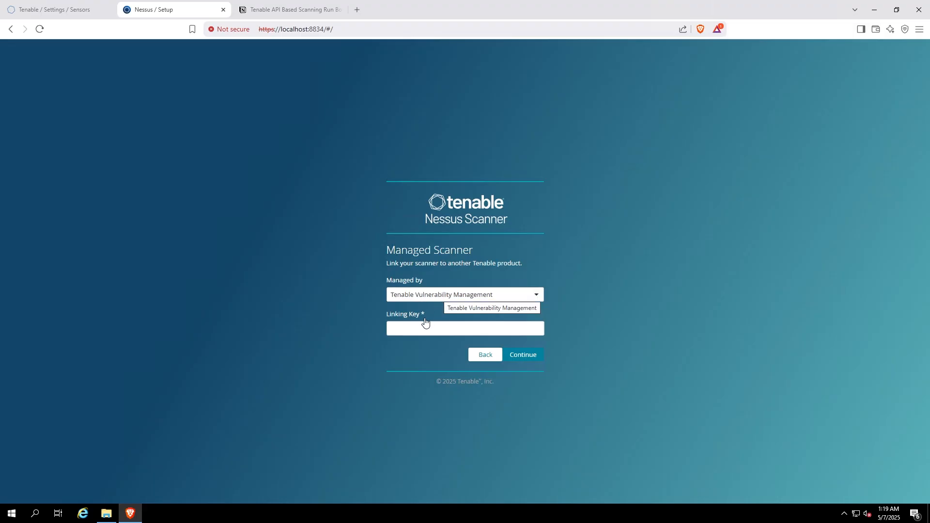
click(415, 328)
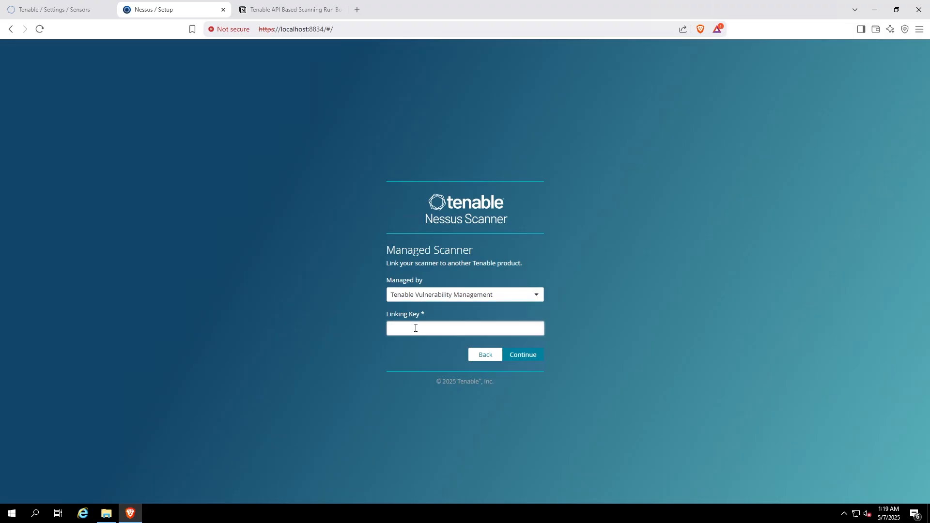
key(ctrl+v)
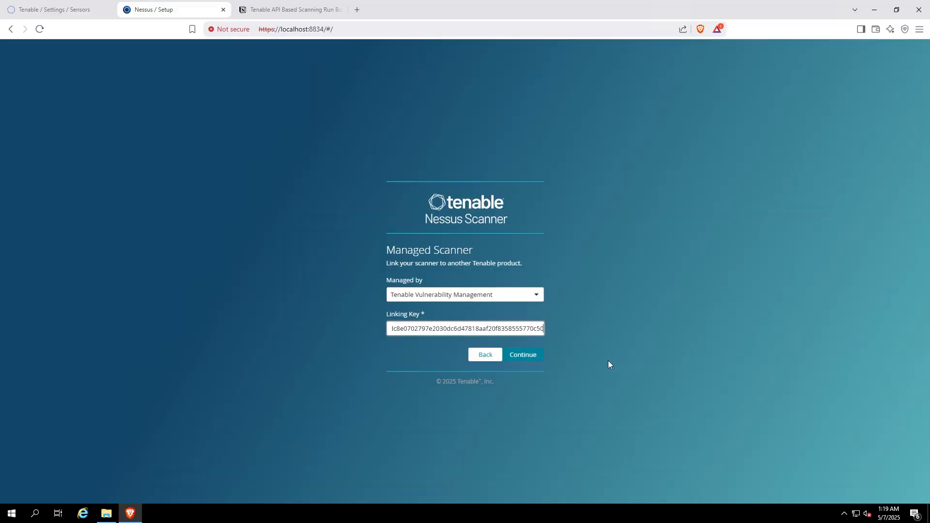
click(524, 355)
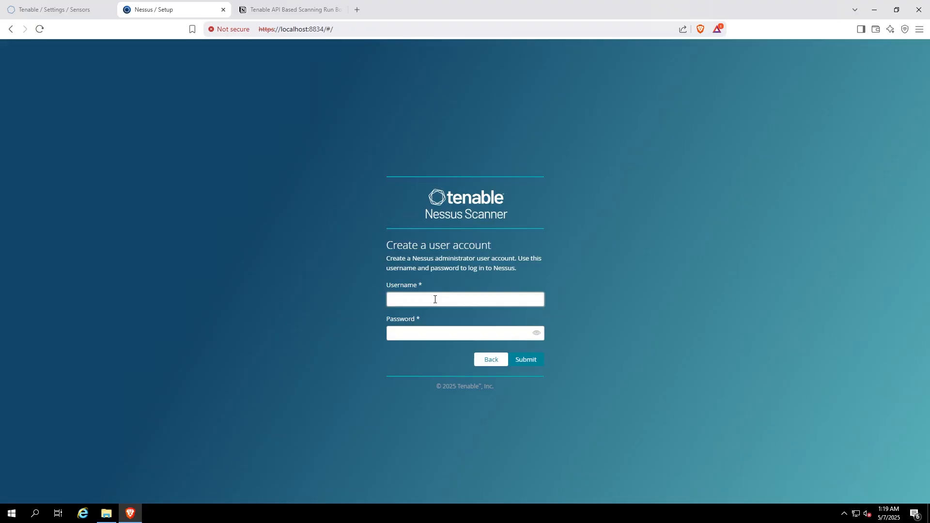
Step: Create the Nessus administrator account with username admin and the account password
text(admin)
key(Tab)
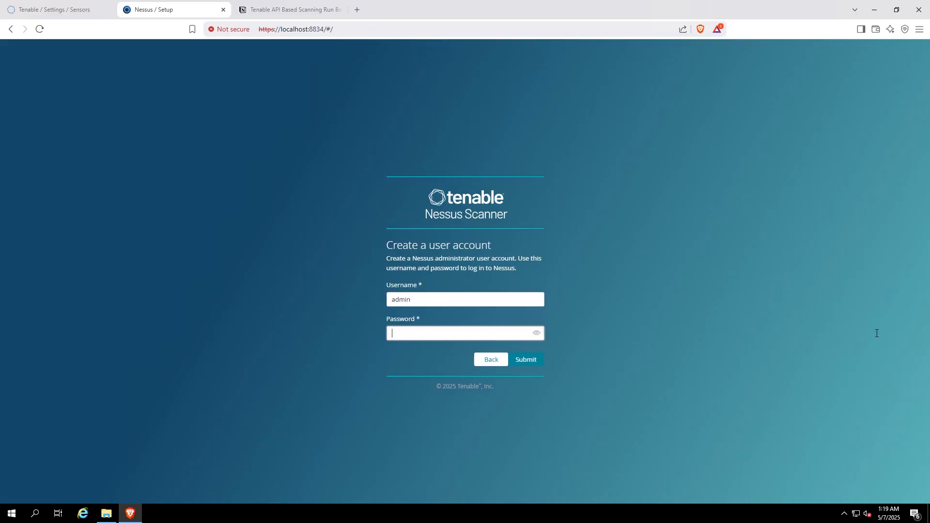
key(ctrl+v)
click(528, 360)
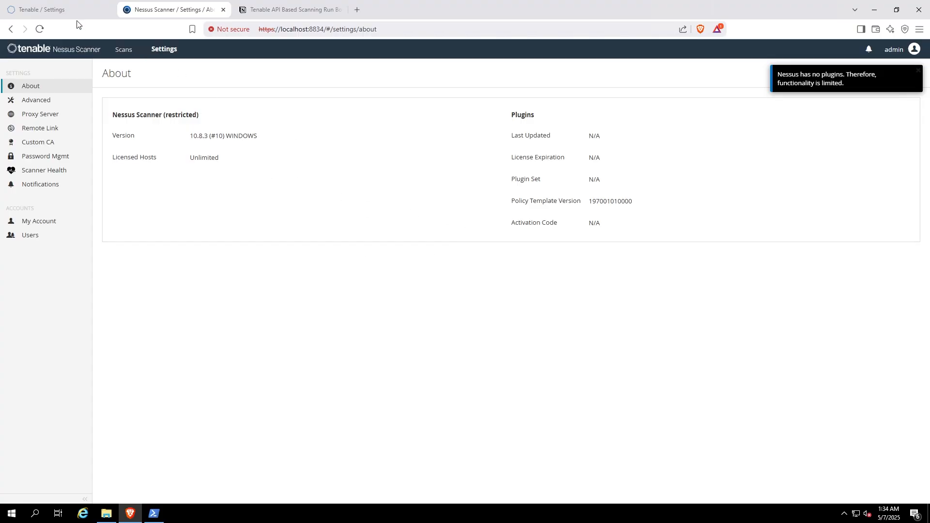
Step: Compare the server's IPv4 address in PowerShell with the DC2SERVER entry among the linked scanners and check that scanner's status
click(69, 10)
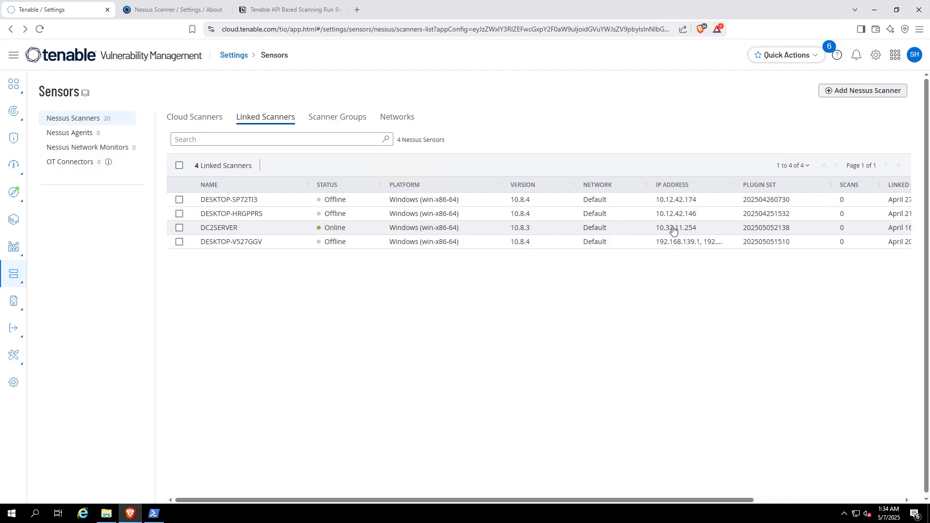
click(153, 514)
click(248, 177)
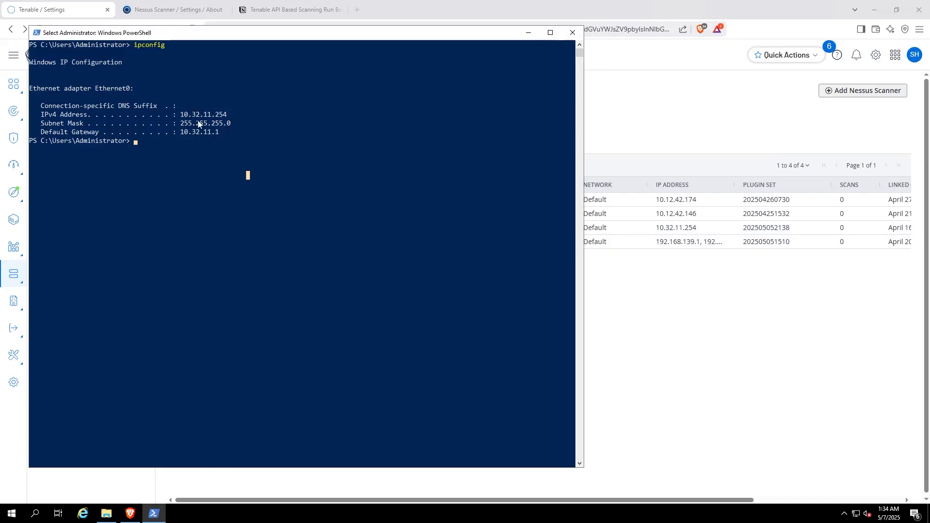
drag(184, 117, 225, 117)
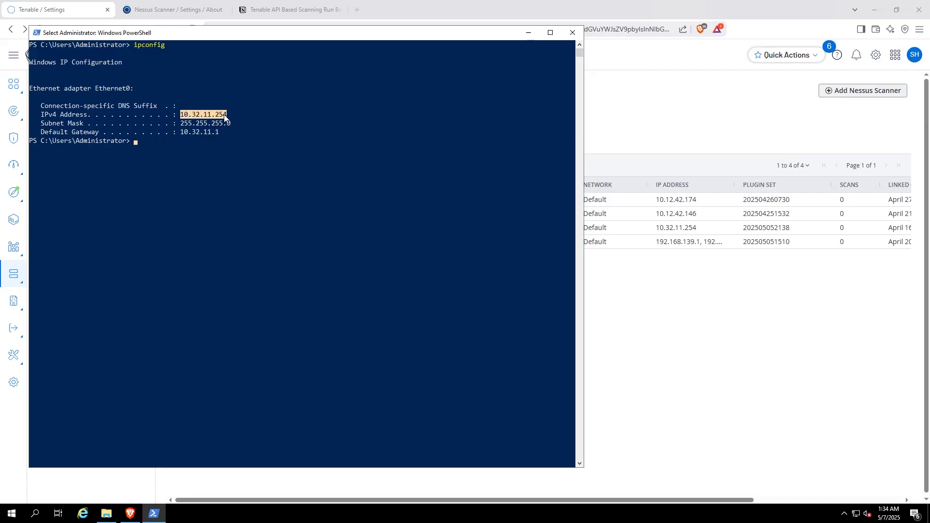
click(529, 33)
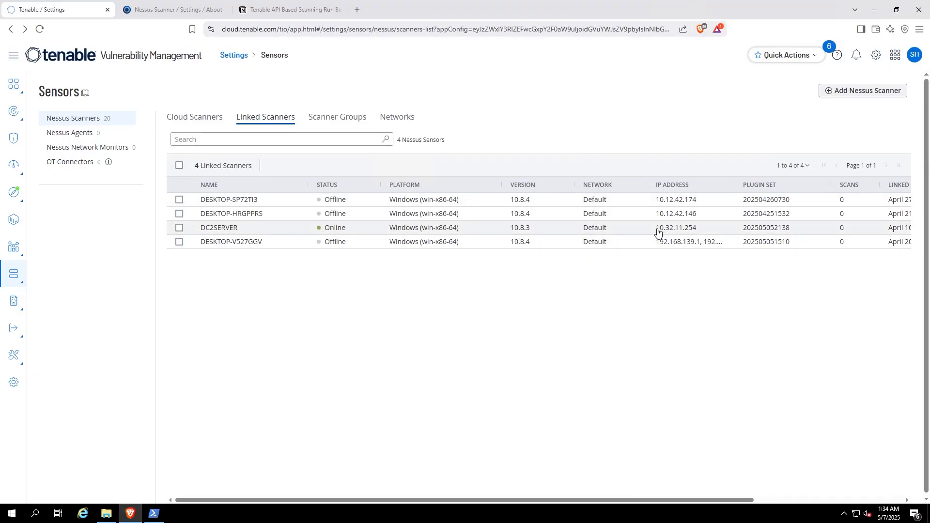
drag(658, 233, 690, 231)
click(317, 227)
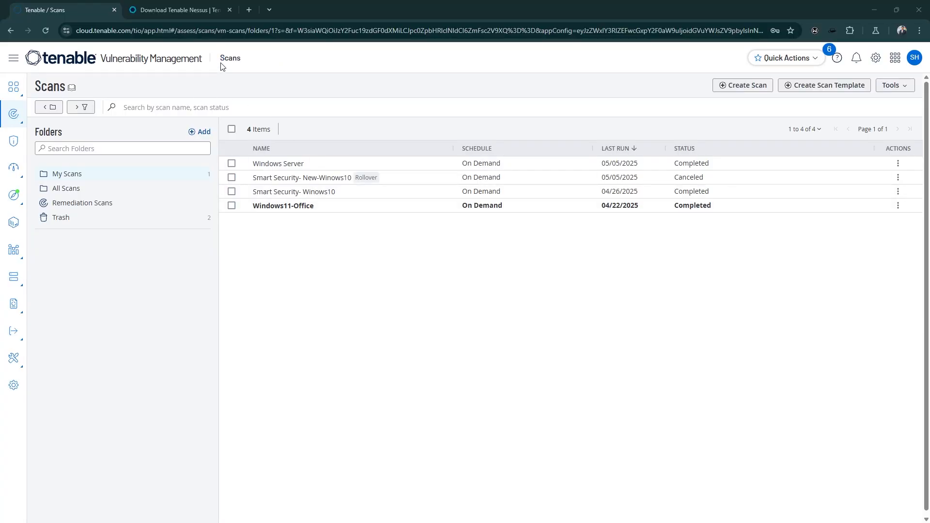
Step: Start a new scan in Vulnerability Management from the Advanced Network Scan template
click(237, 64)
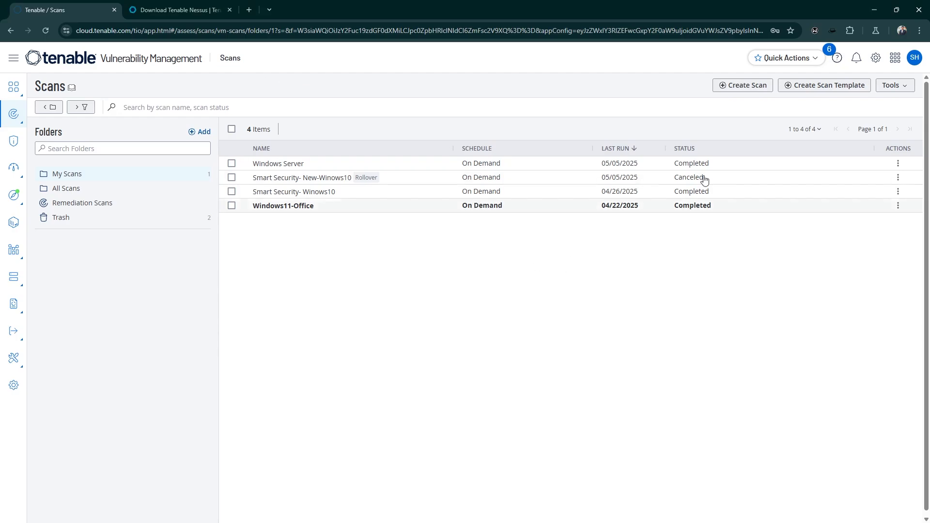
click(742, 87)
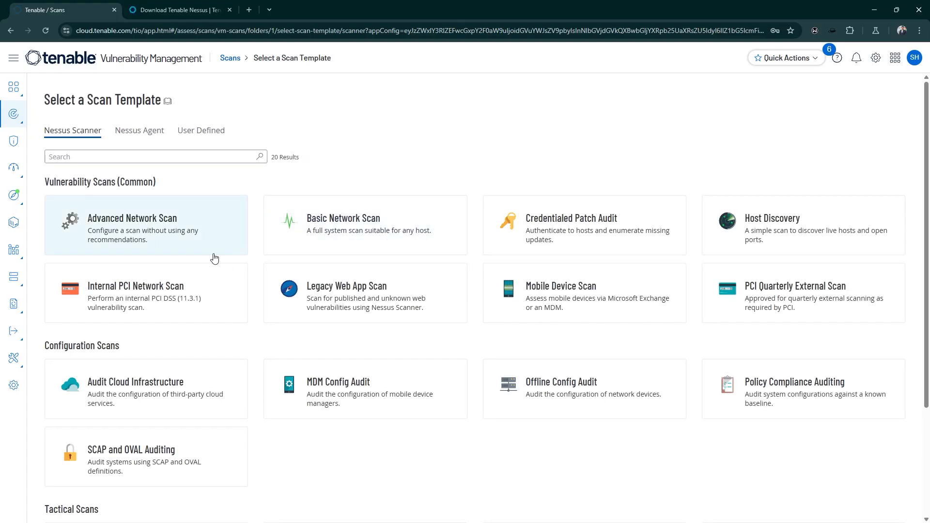
click(156, 236)
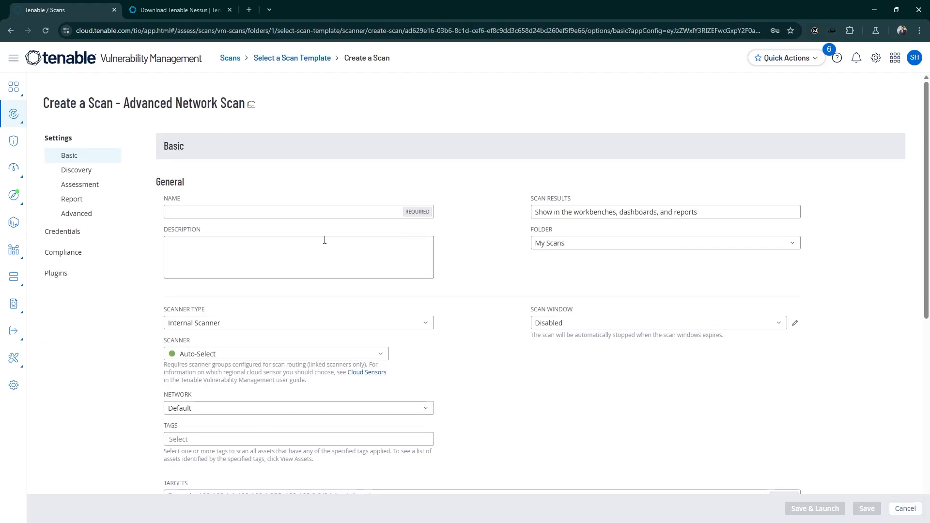
Step: Name the new advanced network scan DC2Server
scroll(324, 240, down, 1)
scroll(325, 239, up, 1)
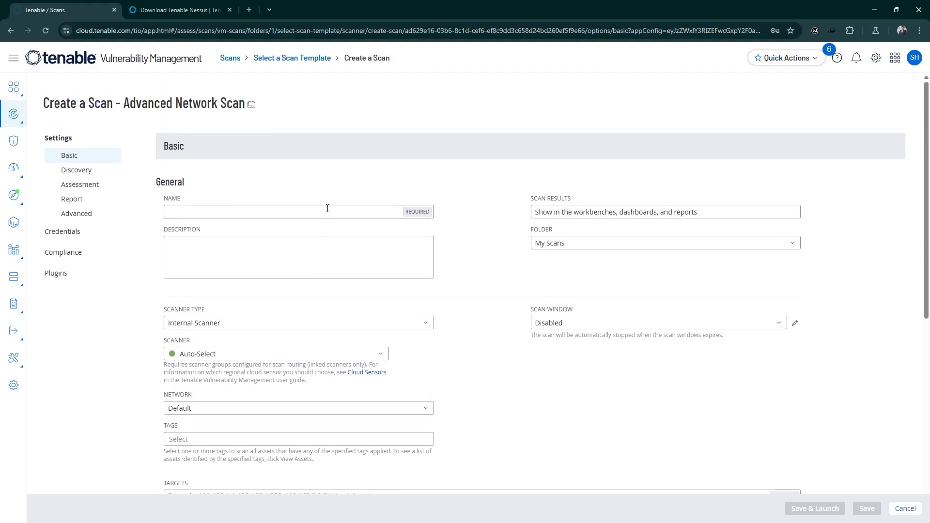
click(328, 209)
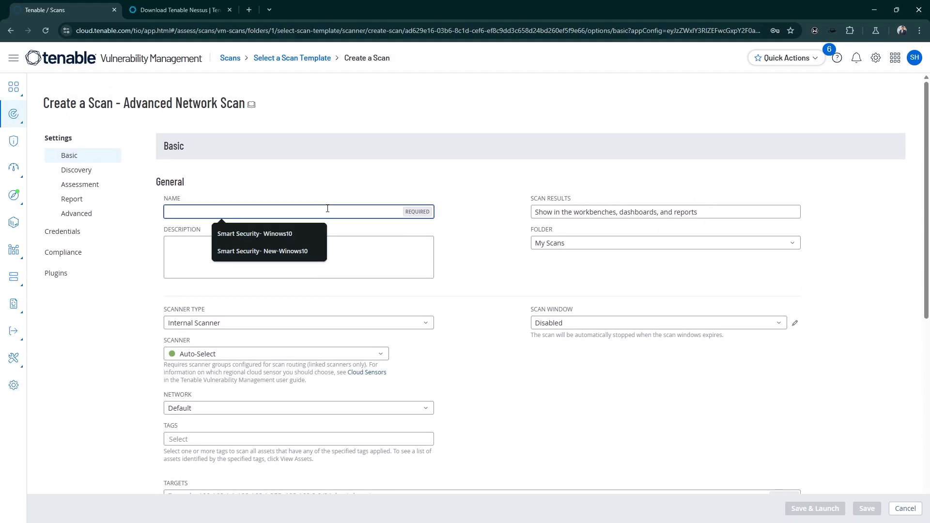
text(DC)
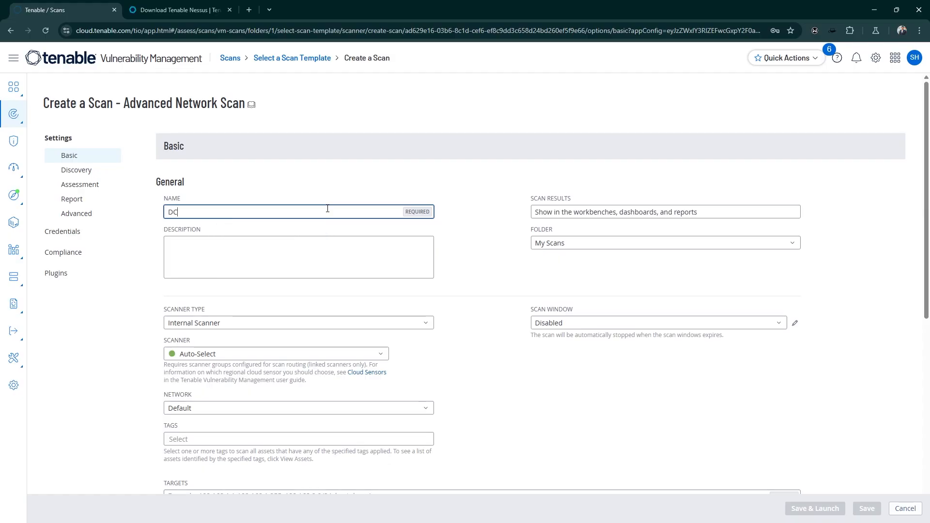
text(@)
key(BackSpace)
text(2)
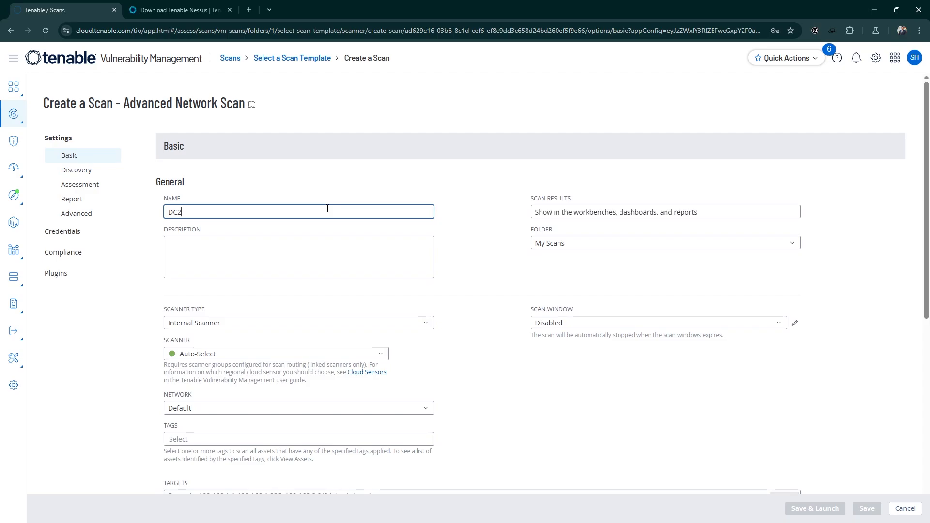
text(Server)
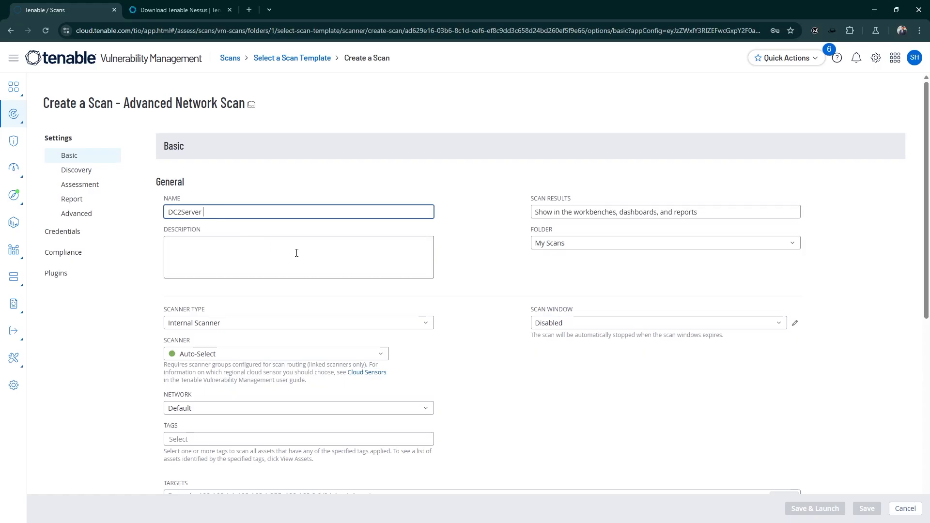
scroll(296, 252, down, 2)
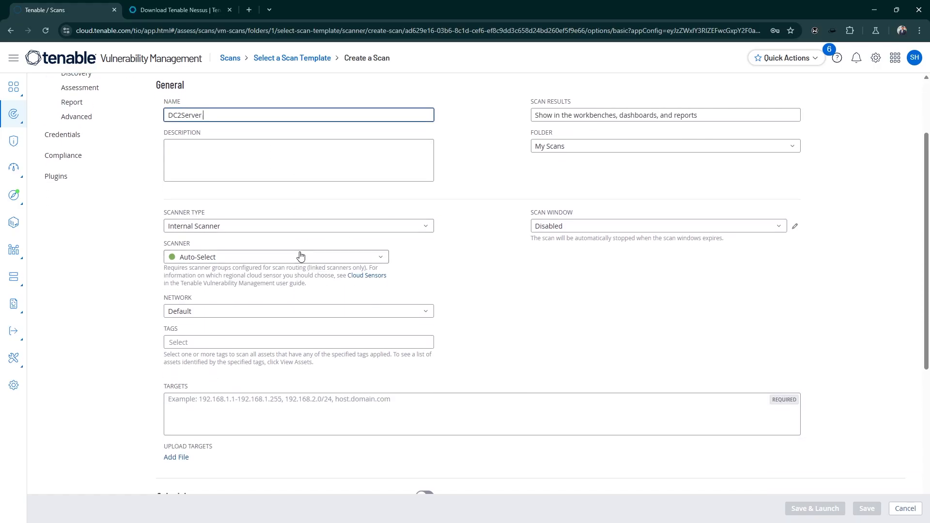
scroll(252, 219, down, 1)
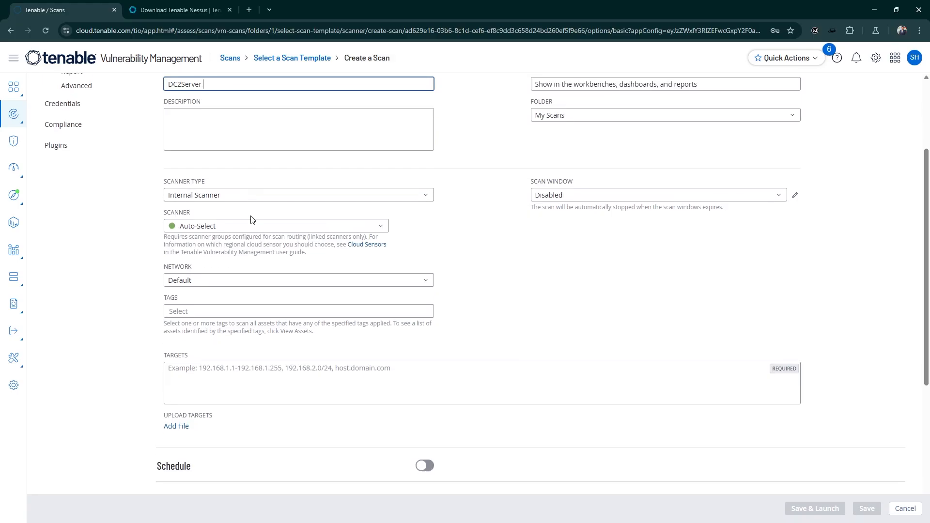
Step: Enter 10.32.11254 as the scan's target
click(213, 355)
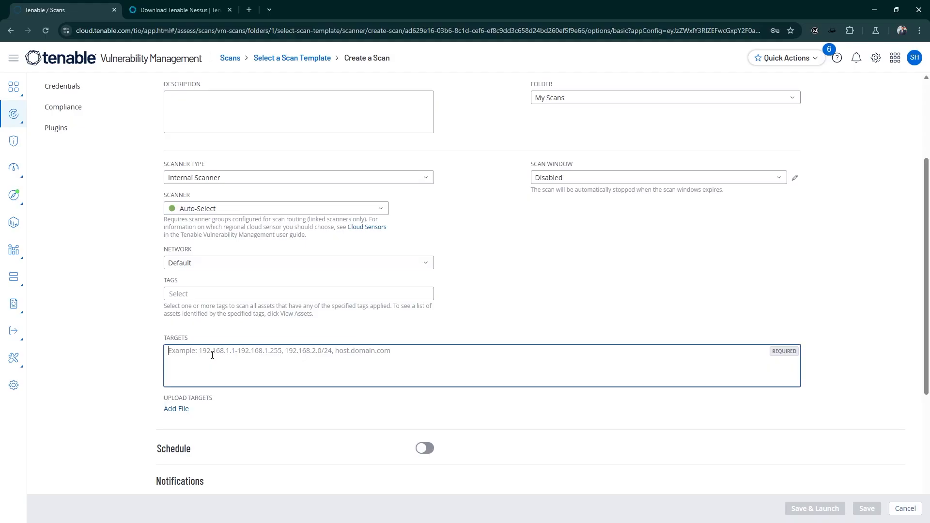
text(0.)
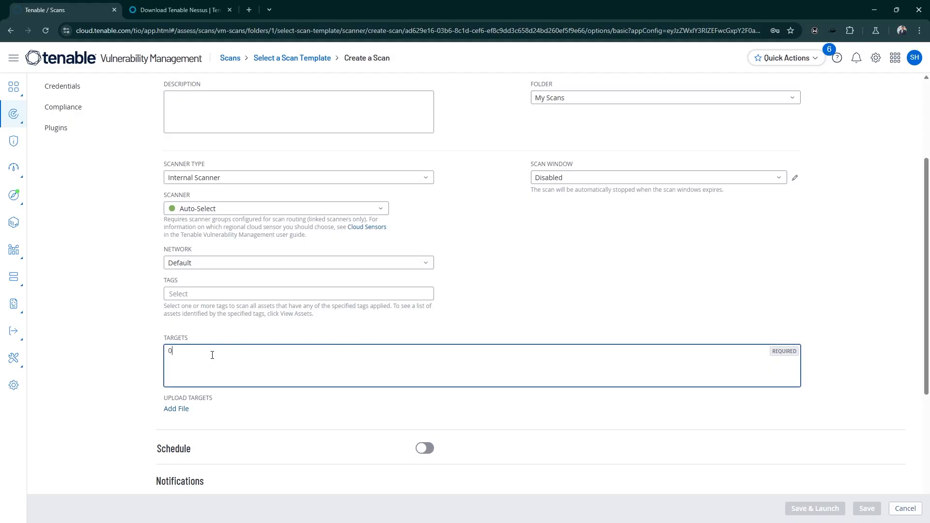
key(BackSpace)
key(BackSpace)
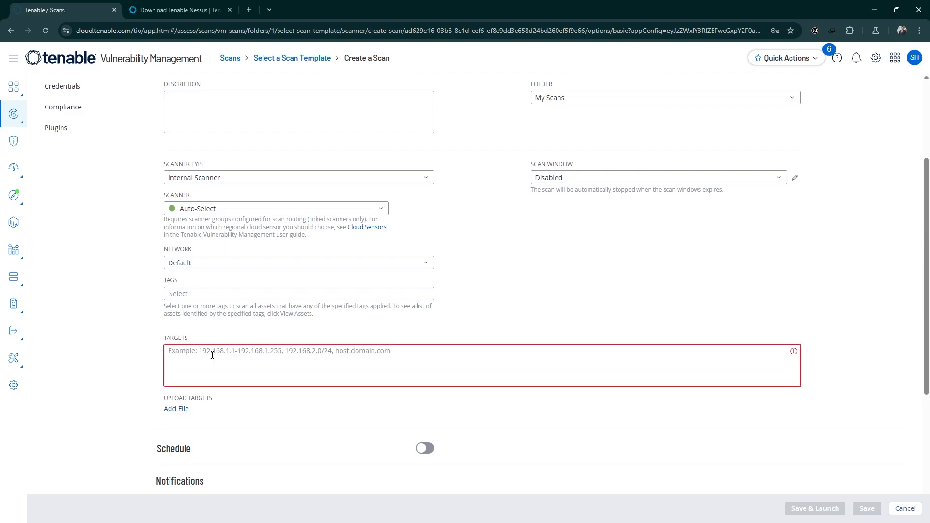
text(10)
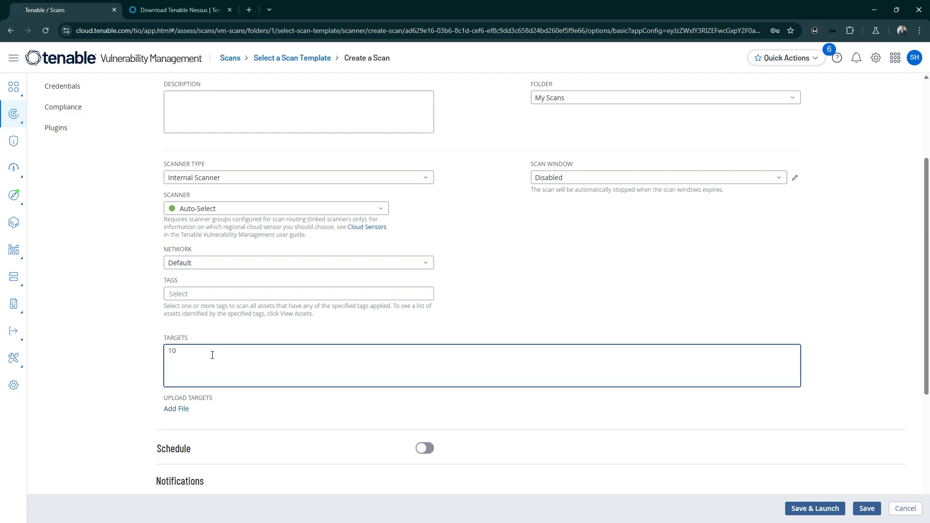
text(.32.11)
text(254)
Step: Set the scanner type to Internal Scanner and choose DC2SERVER as the scanner for the scan
scroll(212, 355, up, 1)
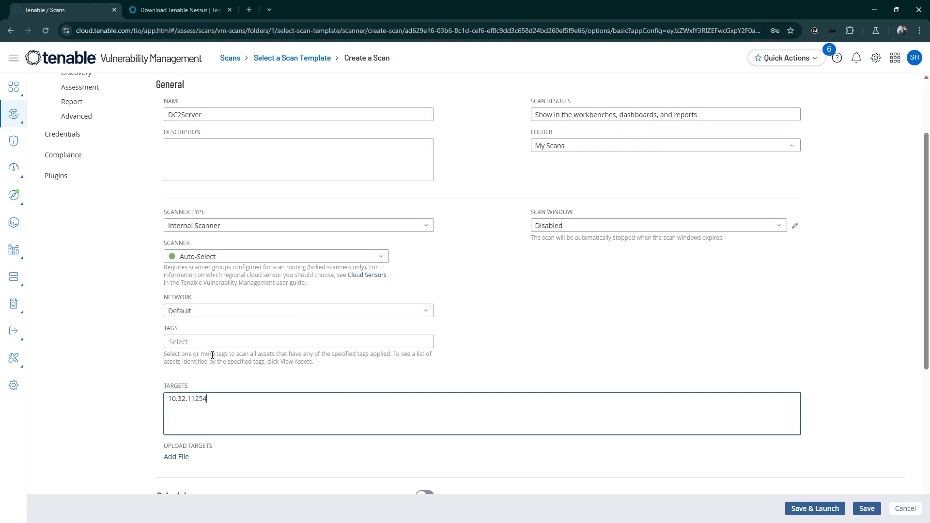
click(212, 230)
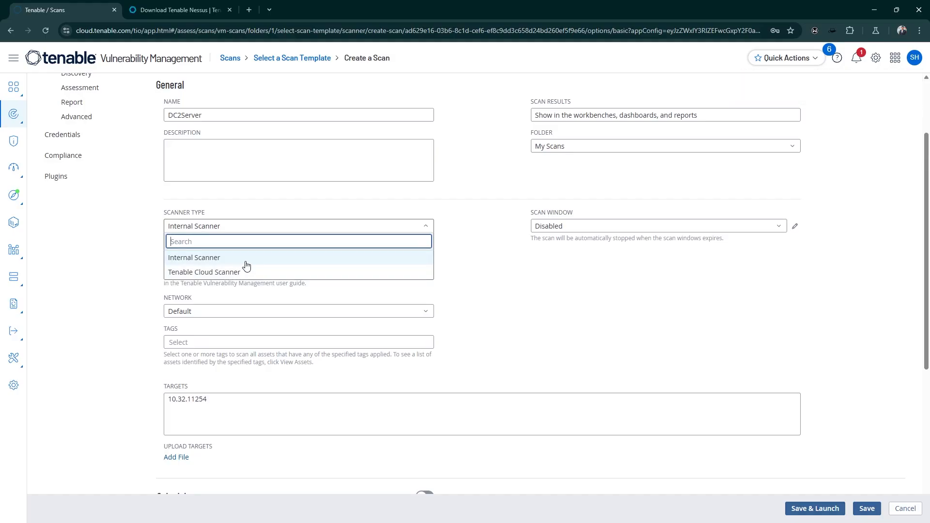
click(215, 259)
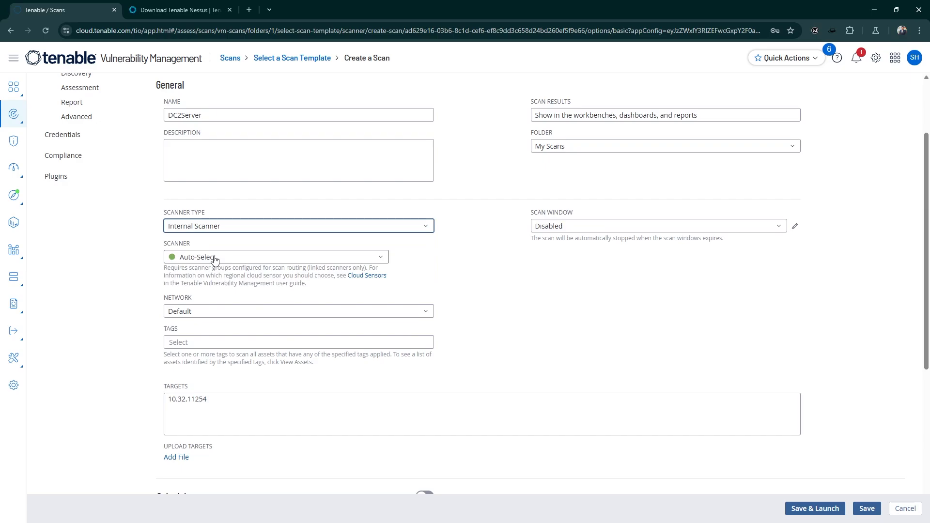
click(311, 255)
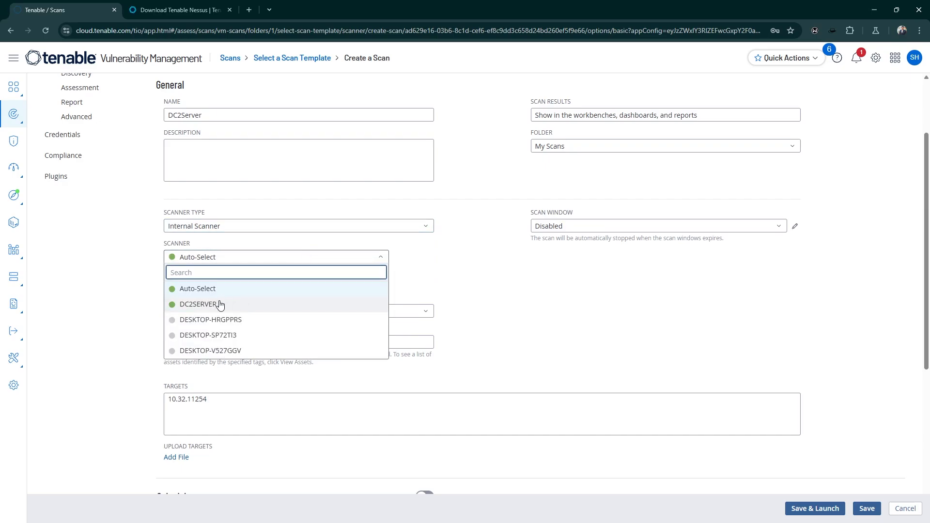
click(197, 304)
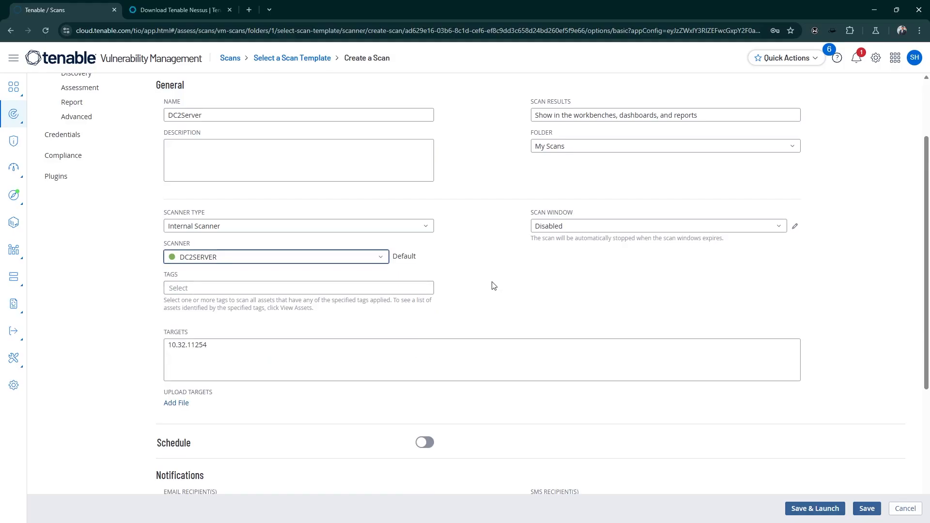
Step: Start adding a Windows host credential to the DC2Server scan
scroll(494, 285, up, 3)
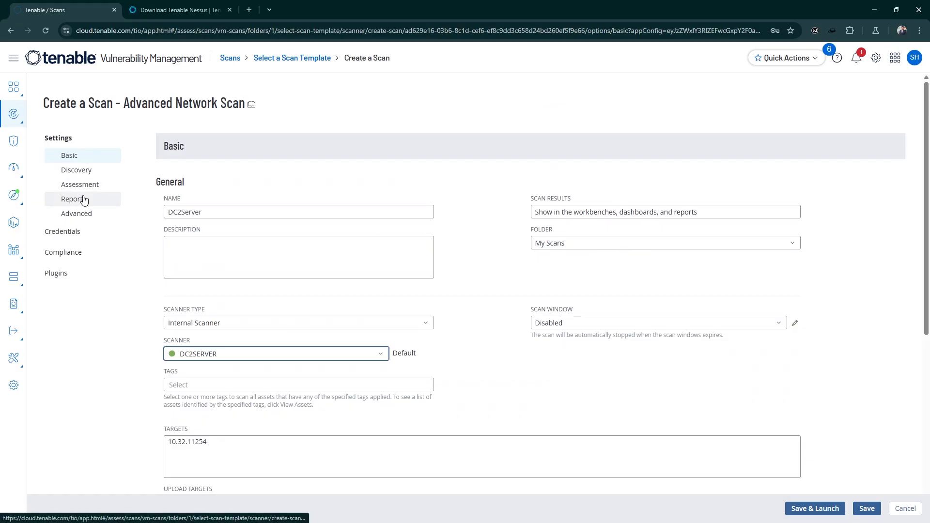
click(81, 233)
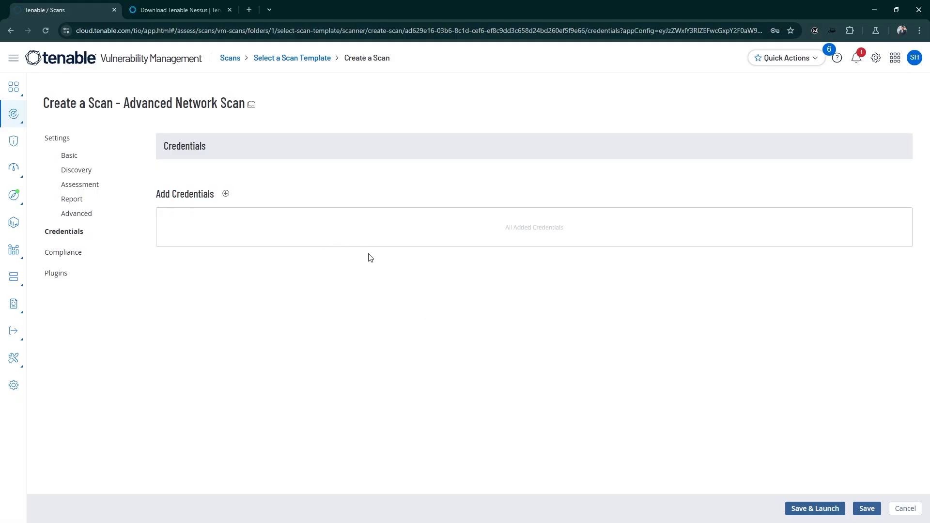
click(226, 194)
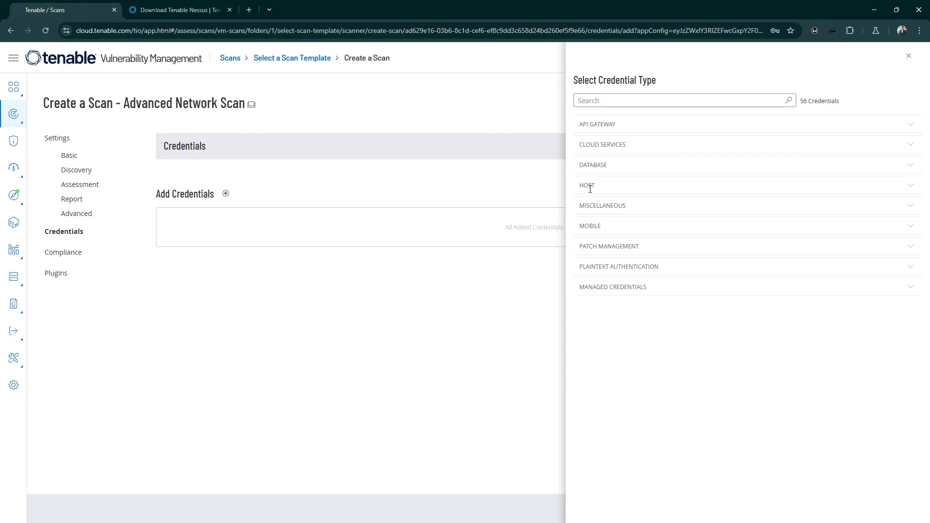
click(911, 188)
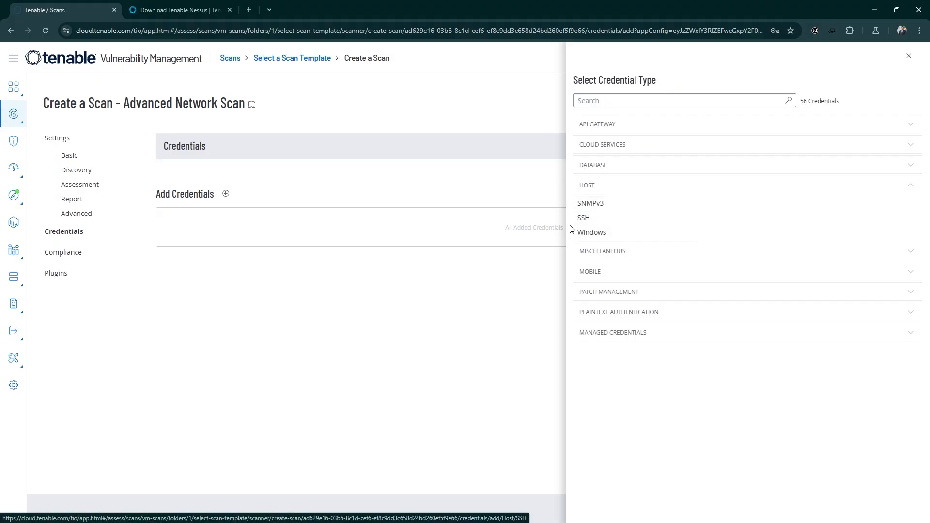
click(598, 235)
Step: Enter the username administrator and the account password for the Windows credential, and save it
click(638, 182)
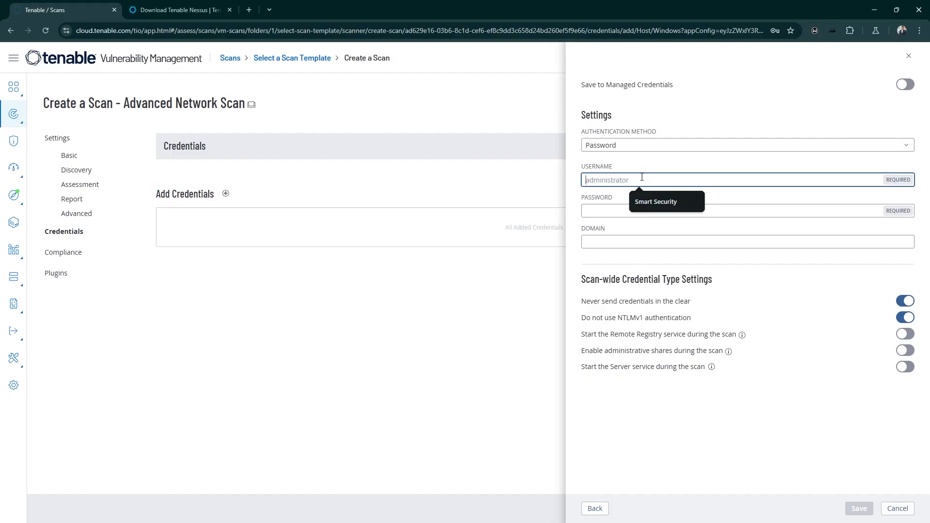
text(ami)
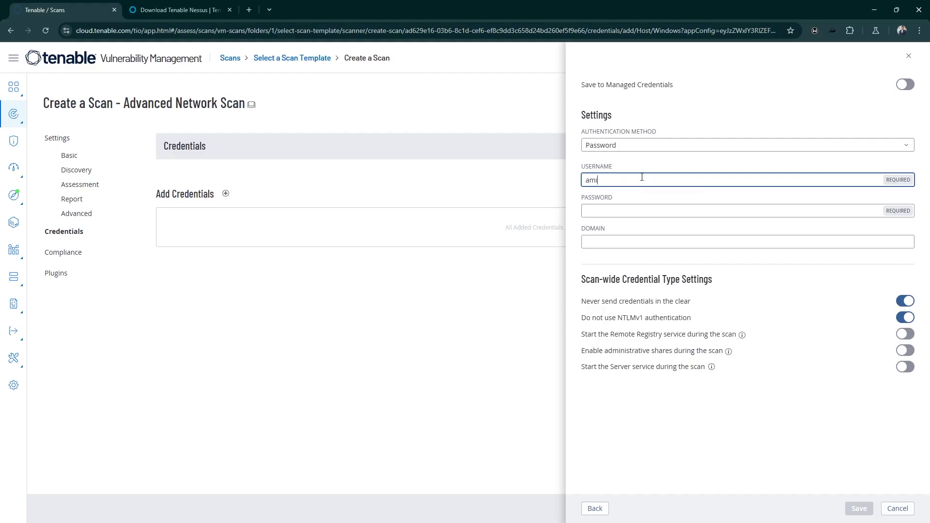
key(BackSpace)
text(dministrator)
key(Tab)
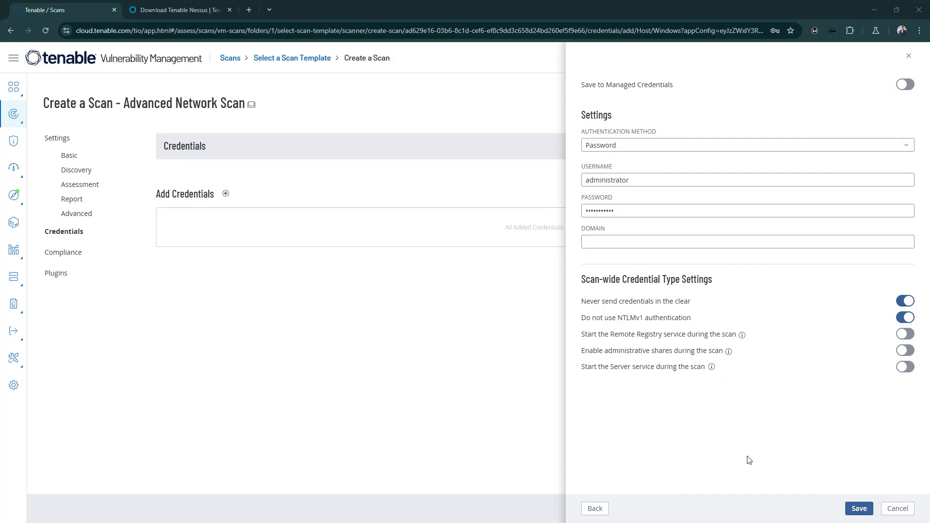
click(860, 509)
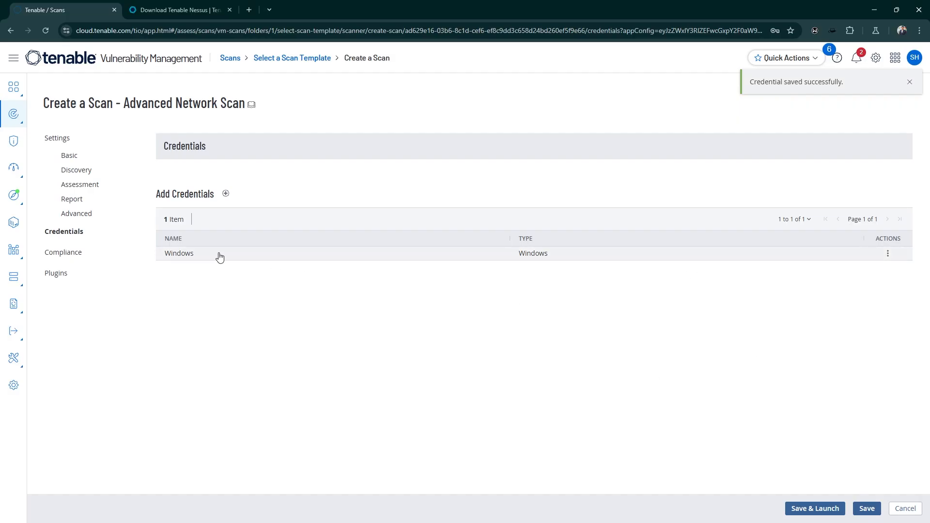
Step: Review the plugin families and their status for the DC2Server scan, and save the scan
click(63, 278)
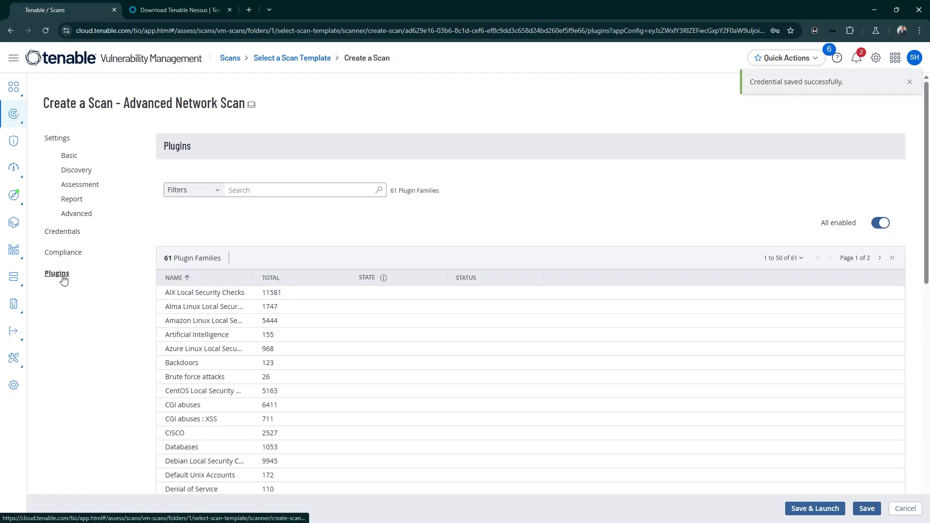
scroll(737, 230, down, 3)
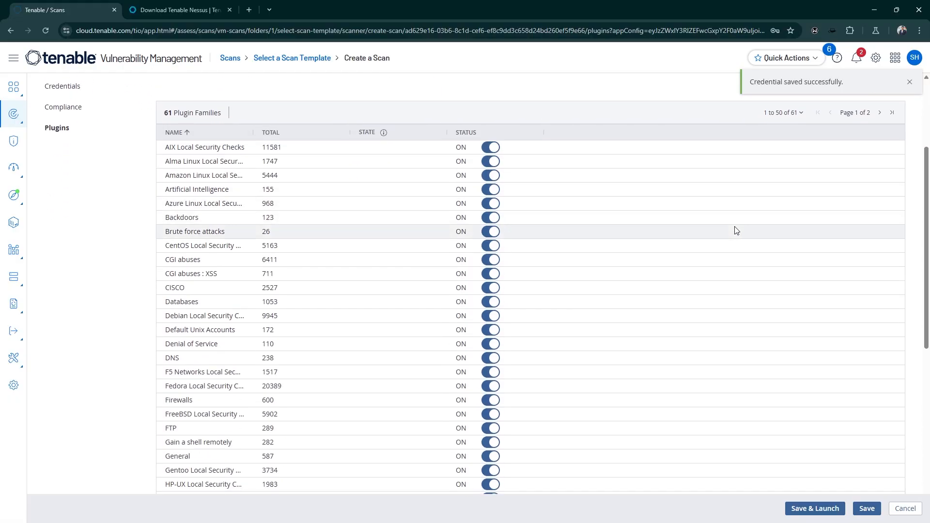
scroll(741, 220, up, 2)
scroll(574, 280, down, 2)
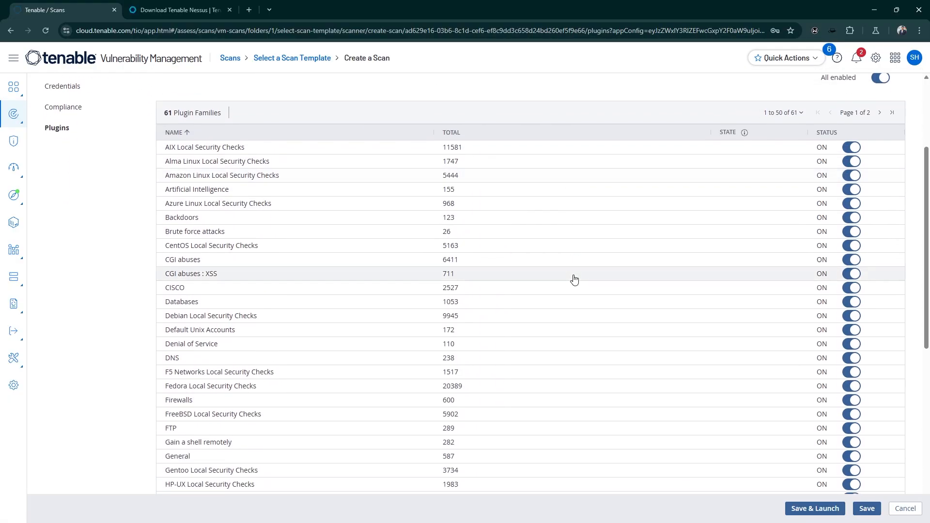
scroll(574, 280, up, 4)
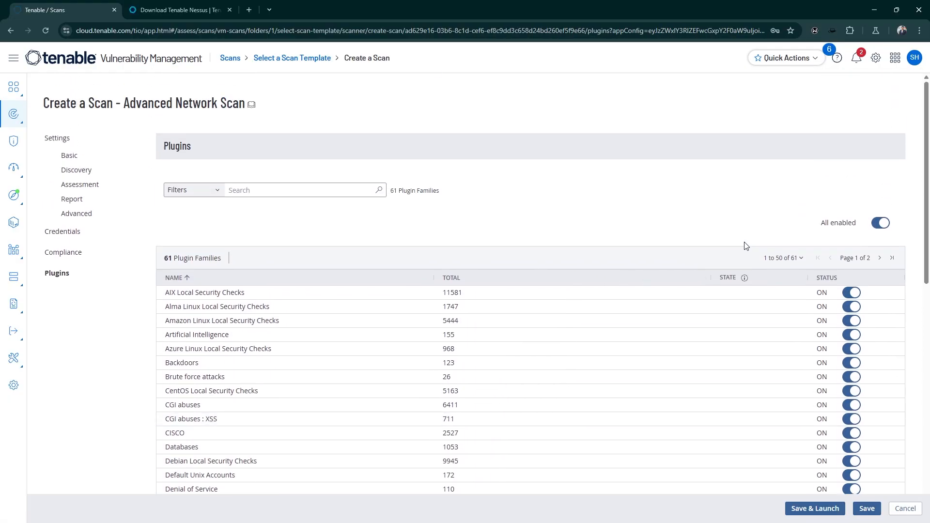
scroll(745, 246, down, 1)
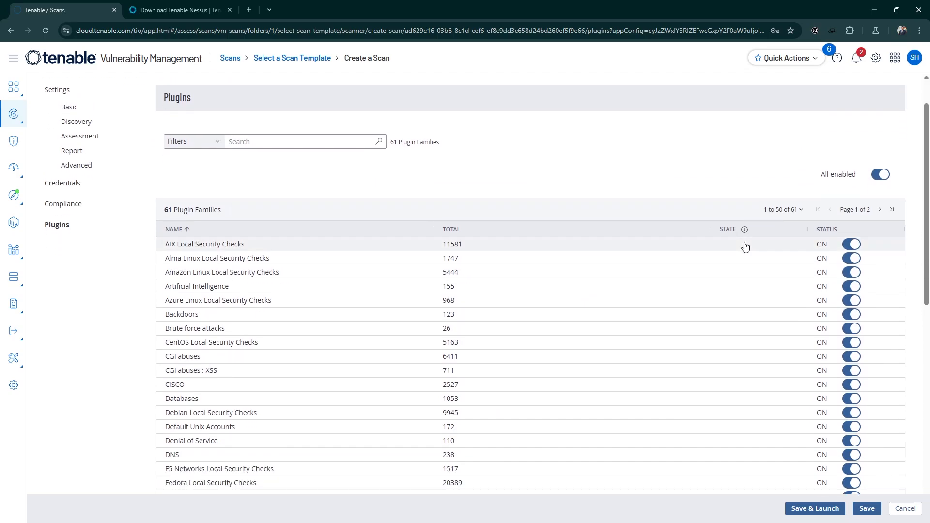
scroll(746, 246, down, 2)
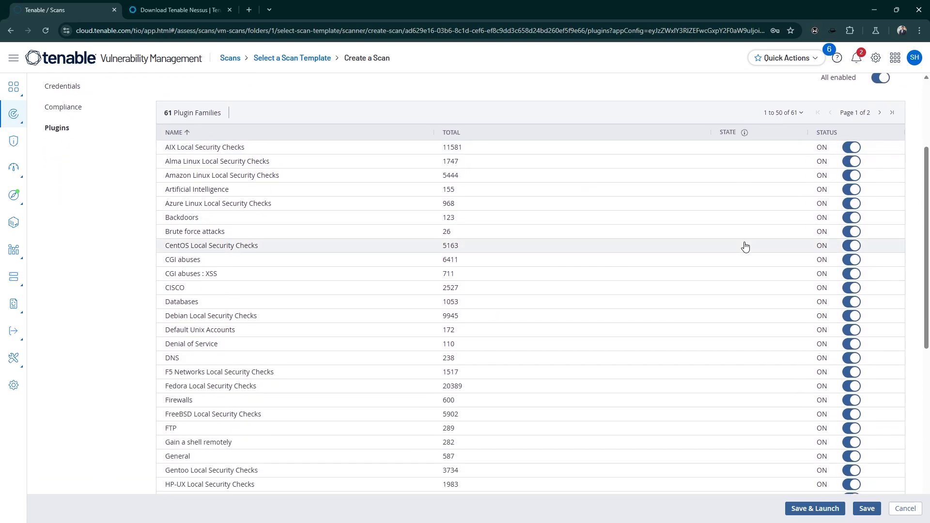
scroll(746, 247, down, 5)
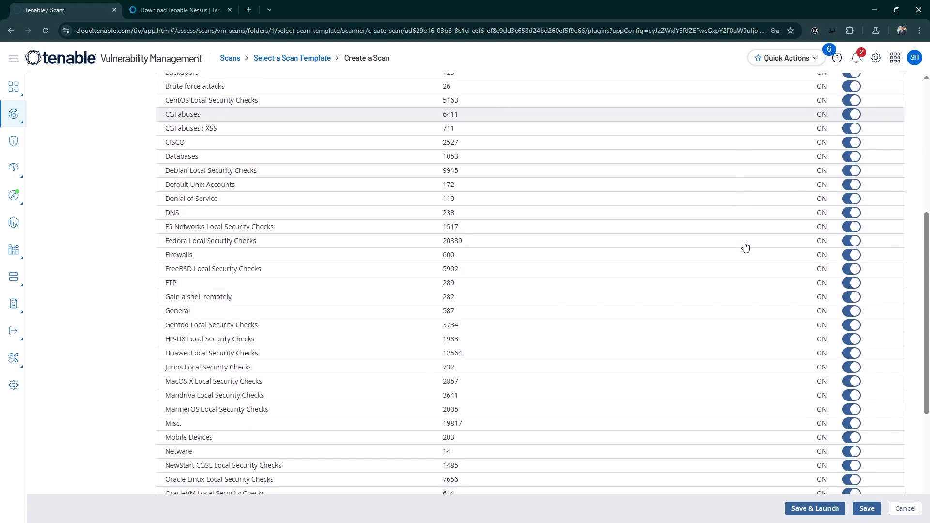
scroll(745, 247, down, 3)
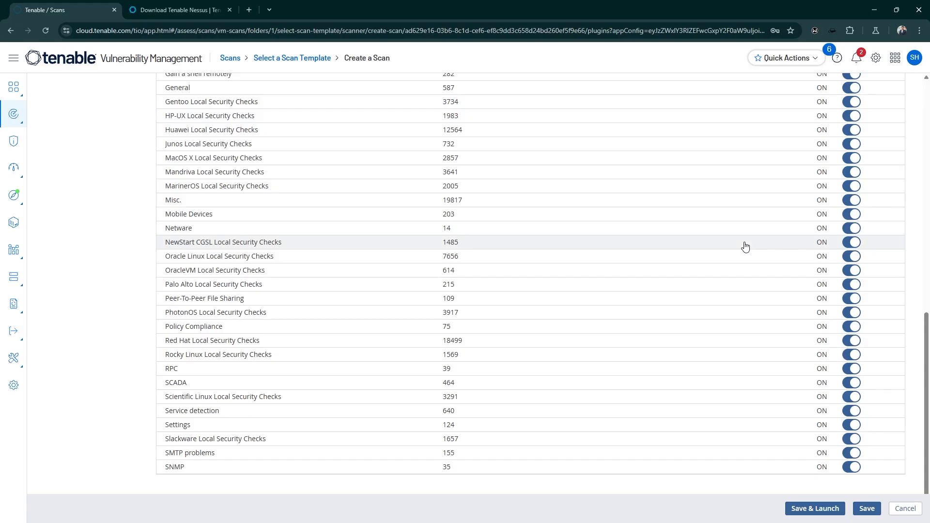
scroll(745, 246, up, 10)
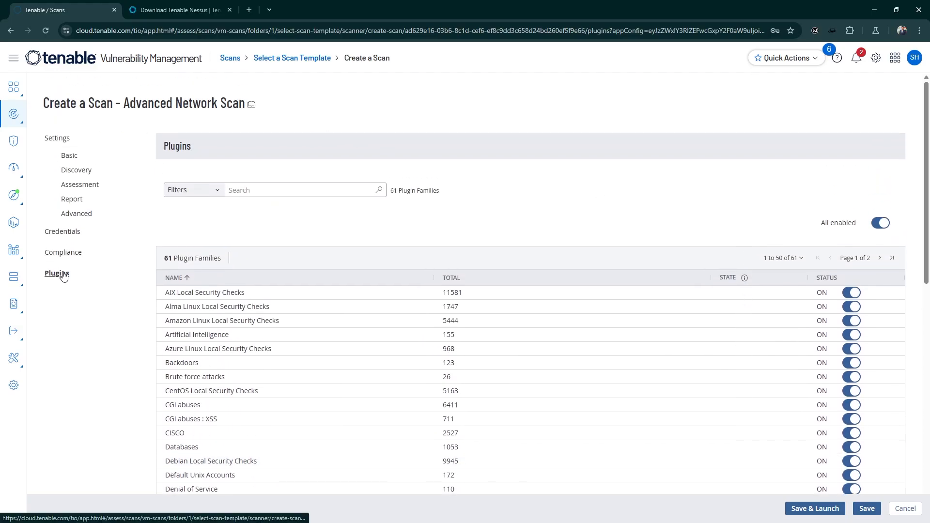
click(867, 509)
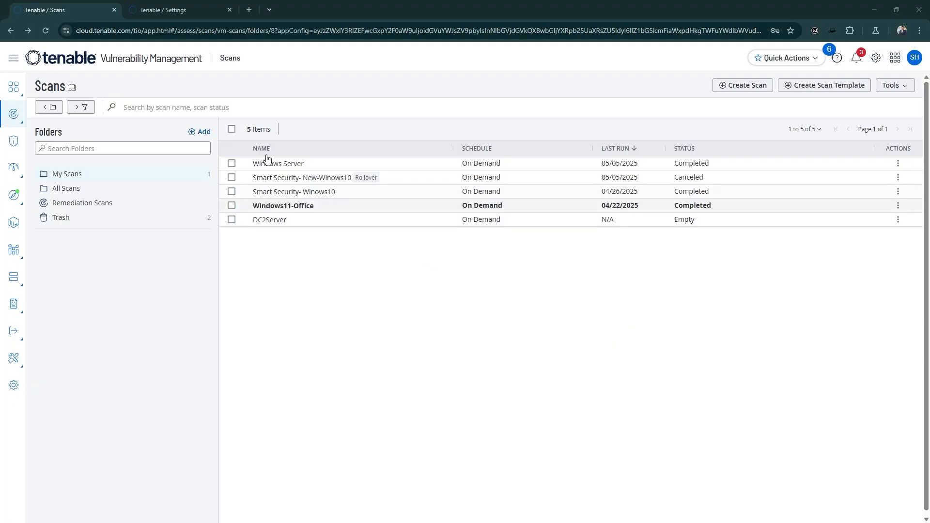
Step: Generate new API keys for the Tenable account in its profile settings, replacing any existing keys
click(185, 10)
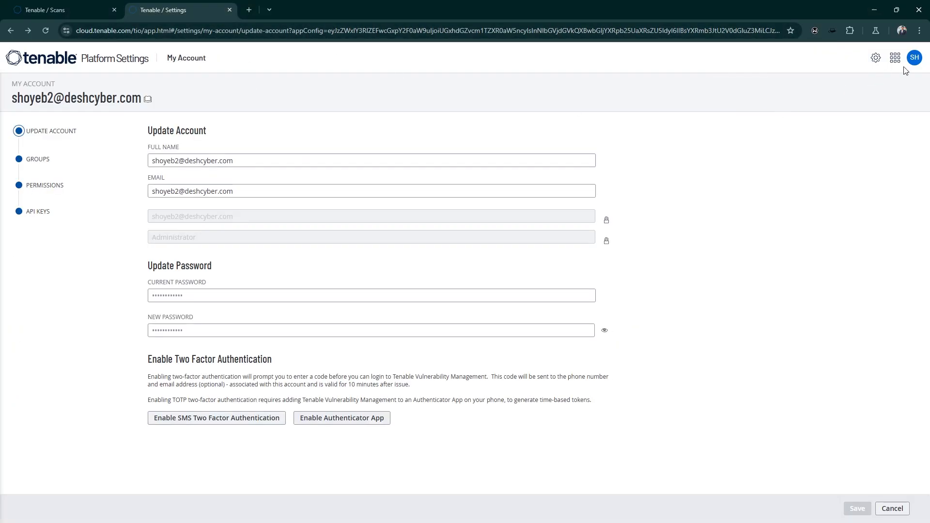
click(915, 57)
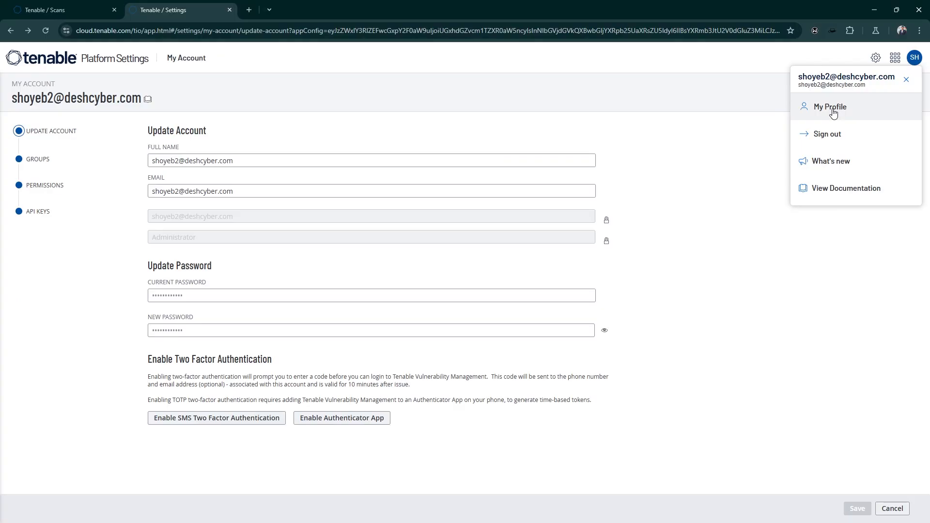
click(731, 141)
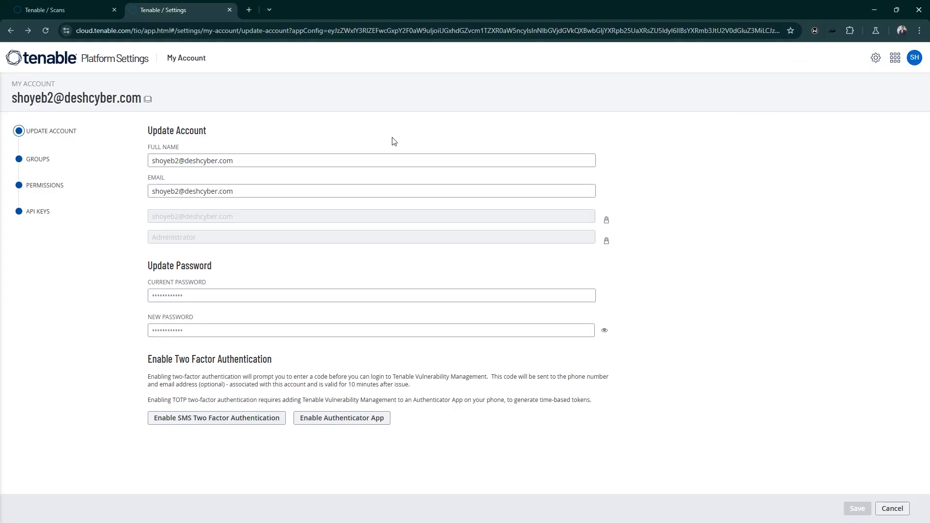
click(39, 214)
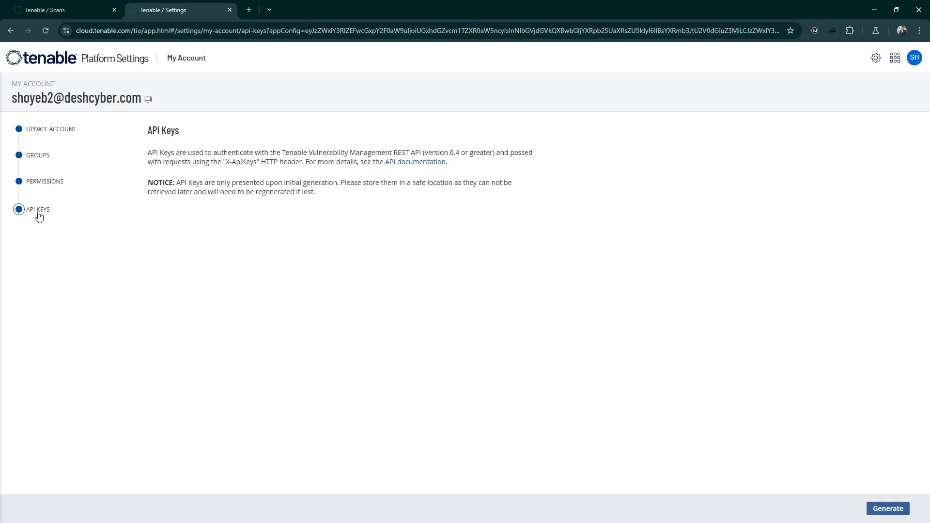
click(887, 505)
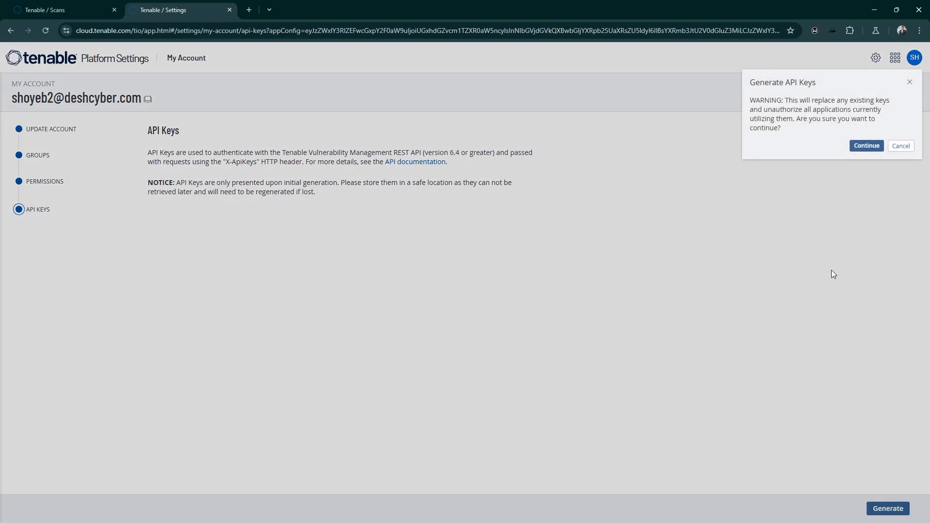
click(867, 146)
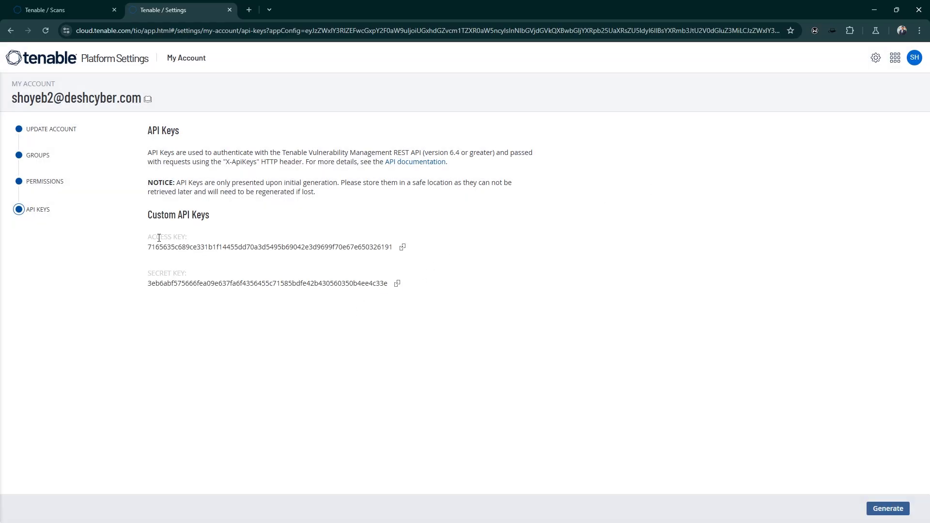
Step: Examine the generated access key and secret key under Custom API Keys
drag(148, 237, 222, 267)
drag(148, 274, 200, 285)
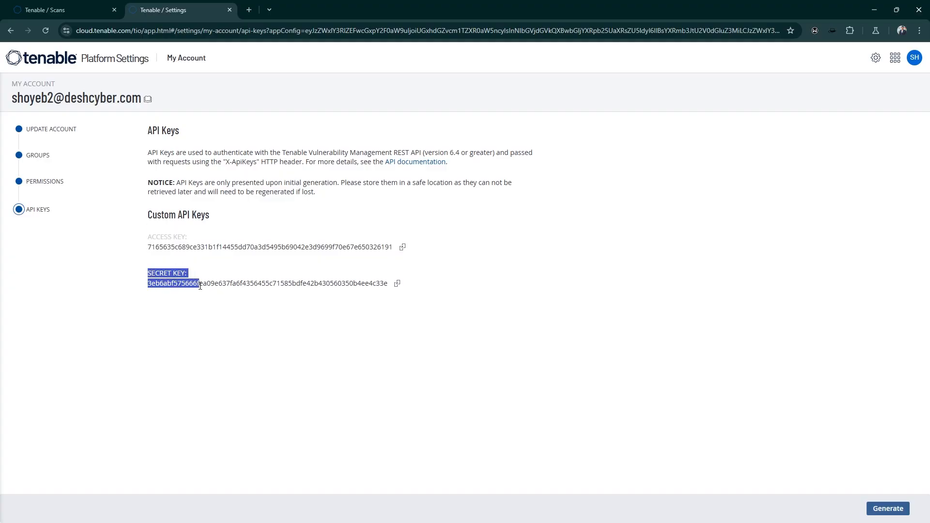
click(218, 271)
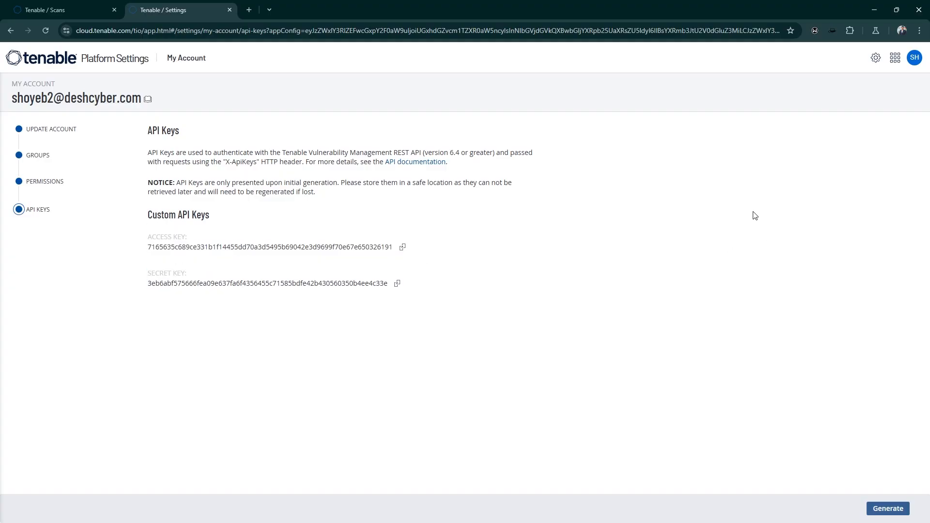
Step: Switch to PowerShell ISE on the server and examine the $TenableAccessKey and $TenableSecretKey values in defender-events-1116.ps1, then minimize the script editor
click(872, 7)
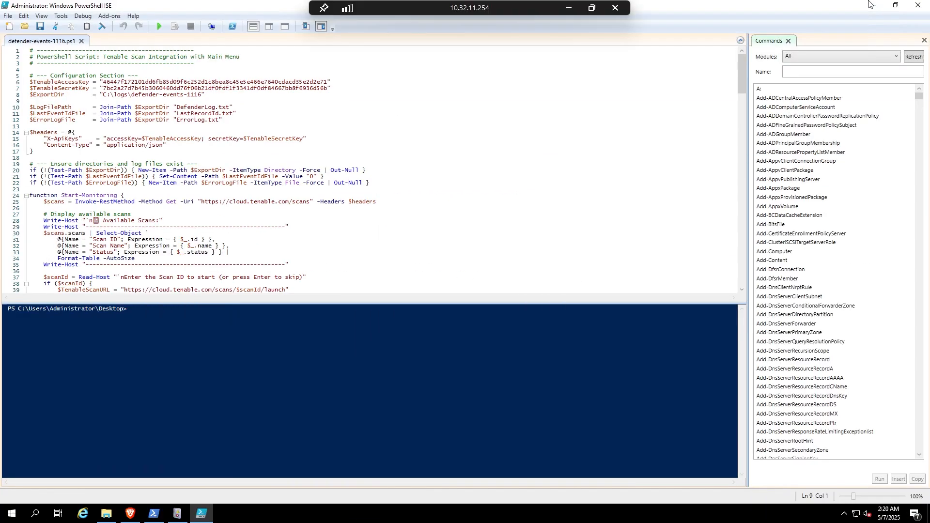
click(408, 125)
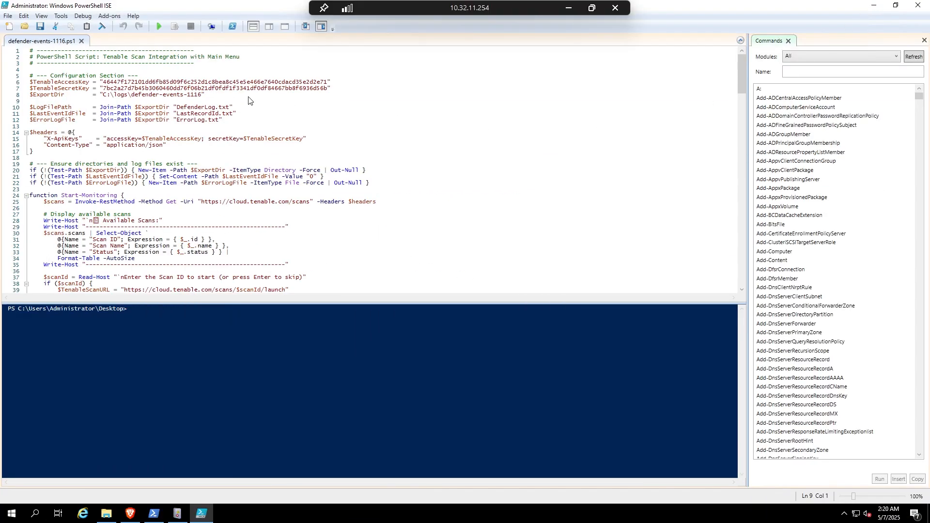
click(109, 82)
double_click(136, 82)
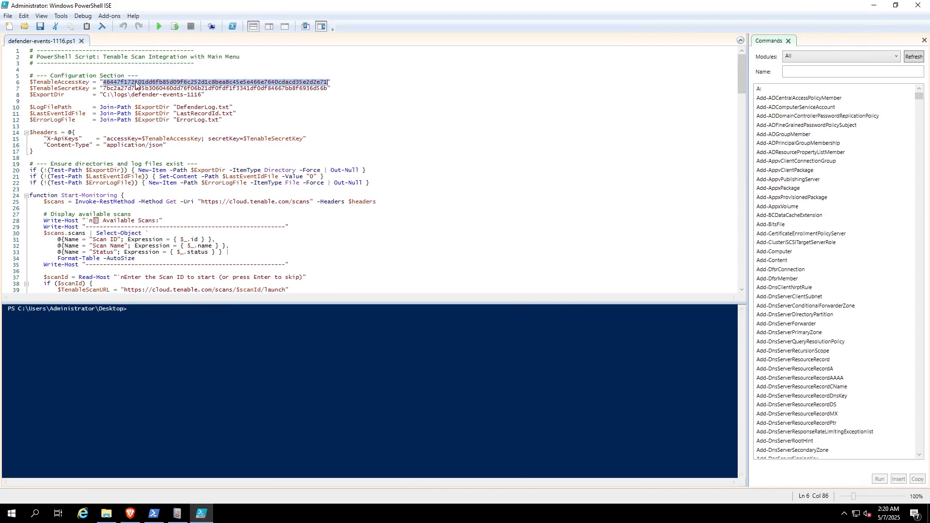
double_click(158, 89)
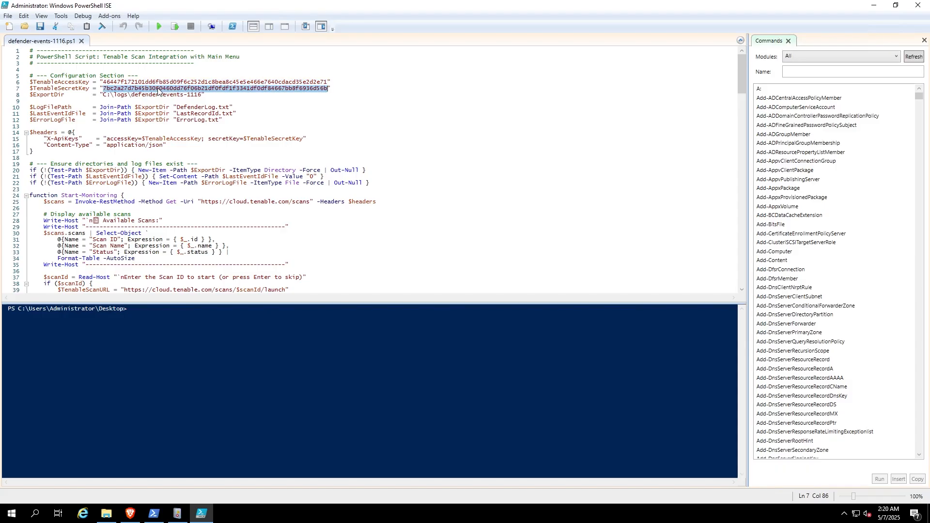
click(446, 113)
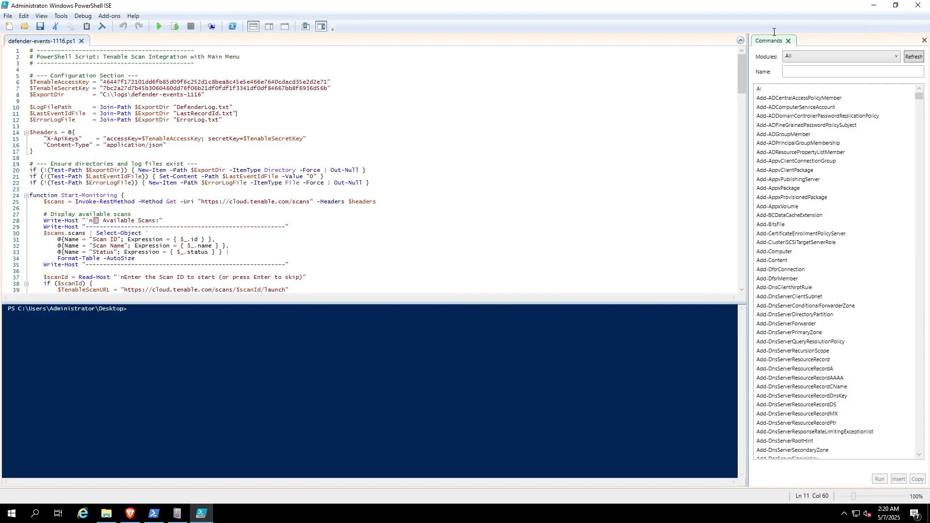
click(872, 7)
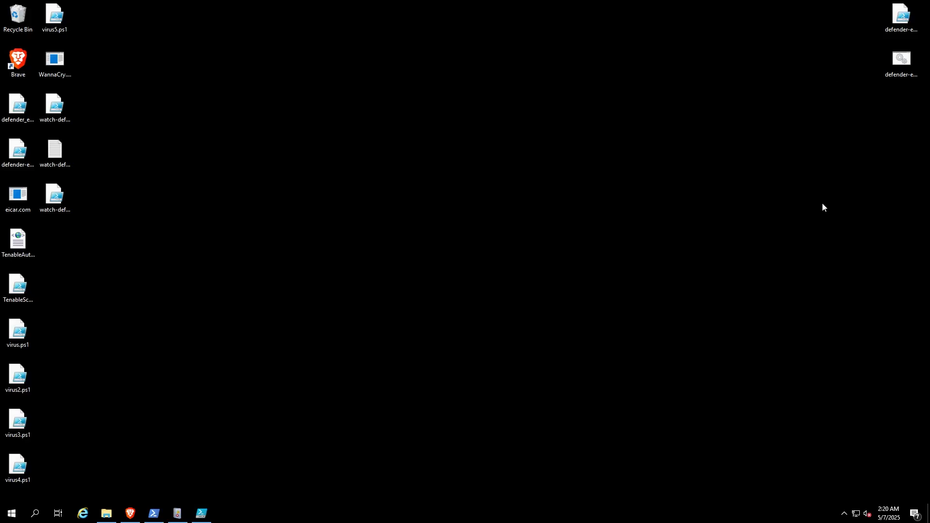
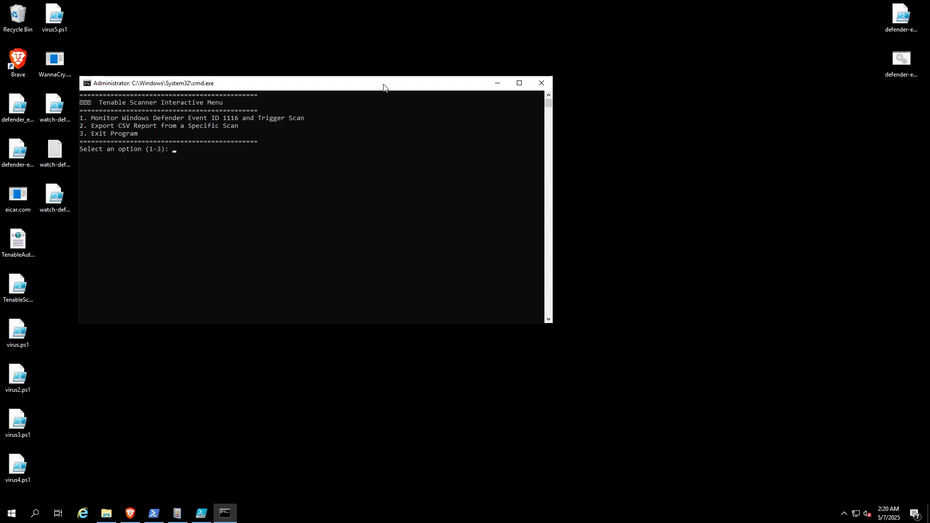
Step: Switch to Event Viewer and filter the Windows Defender Operational log to event ID 1116
drag(383, 86, 527, 107)
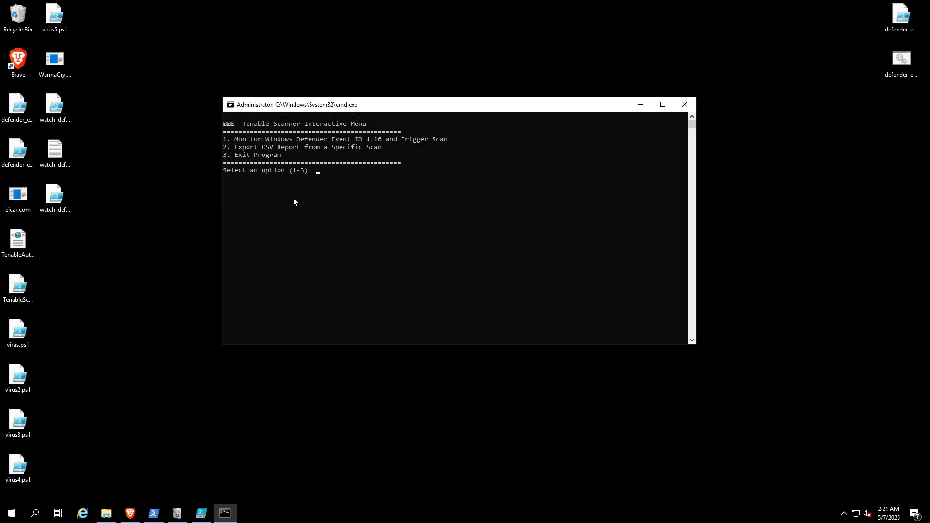
click(178, 515)
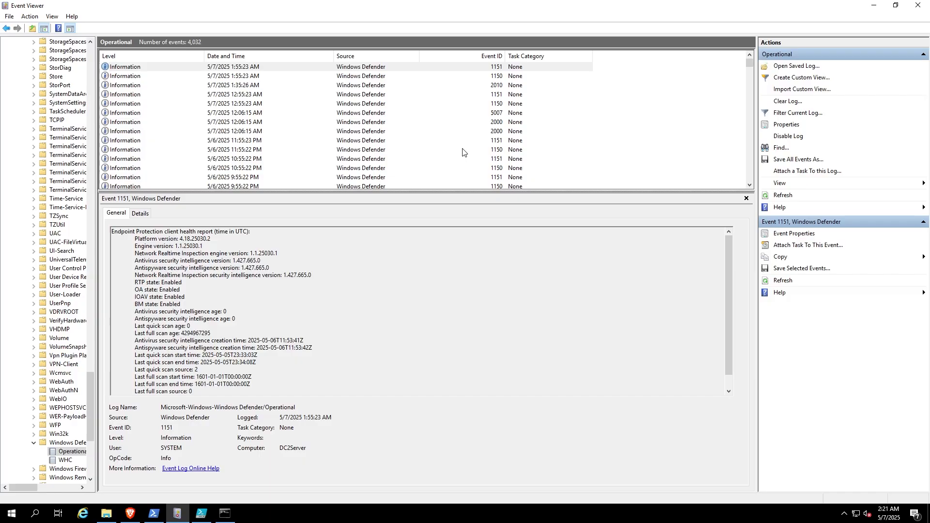
scroll(708, 153, down, 3)
scroll(707, 153, down, 1)
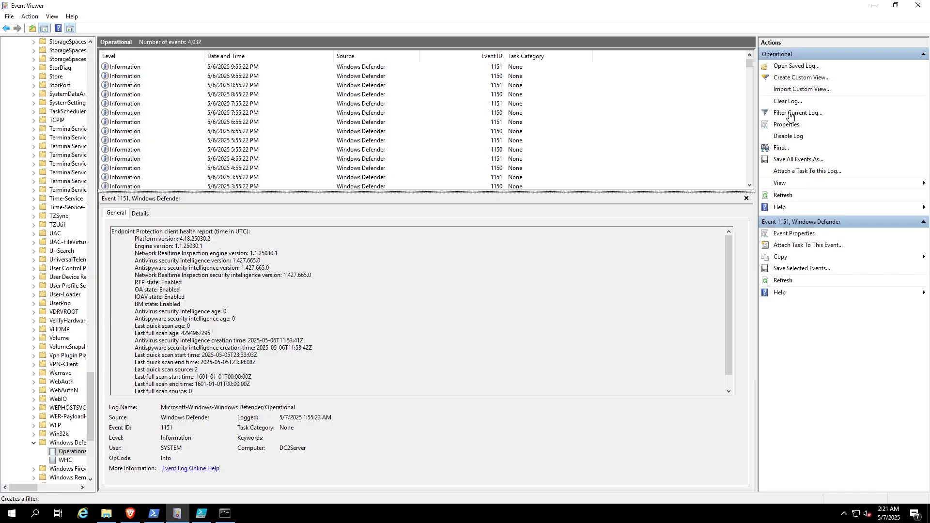
click(790, 115)
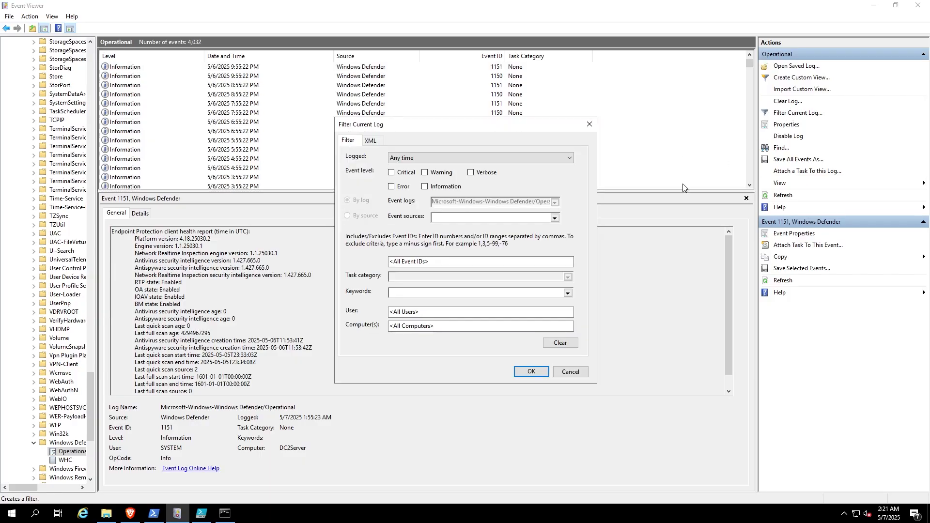
click(413, 261)
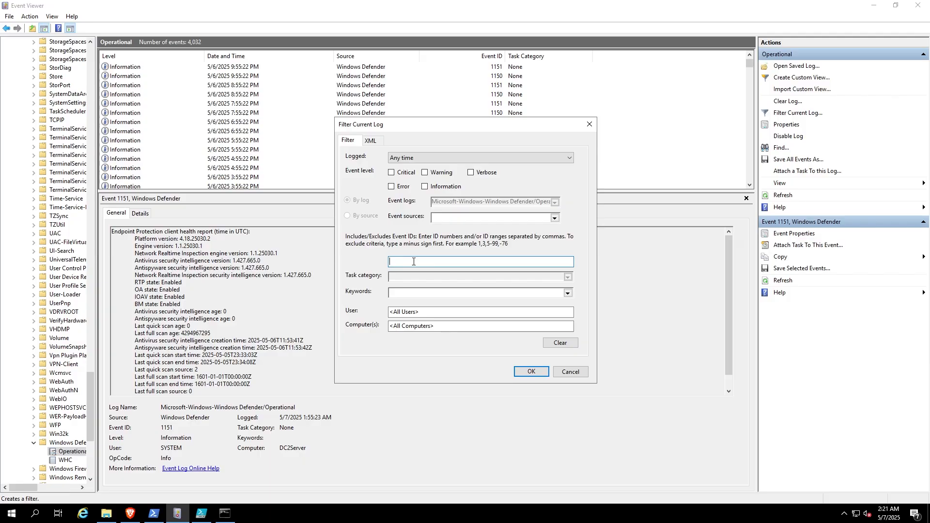
text(1161)
click(533, 372)
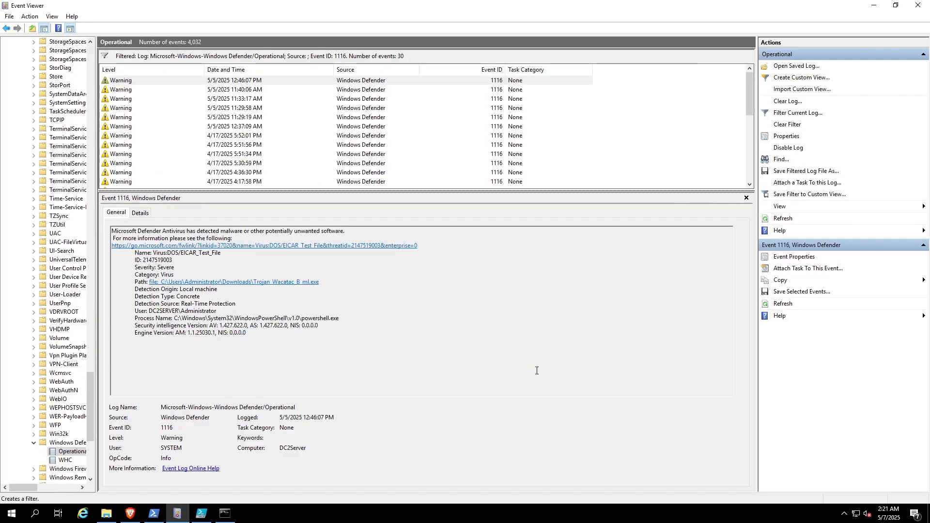
Step: Examine the malware detection details of several filtered Defender events, then minimize Event Viewer
scroll(509, 131, down, 1)
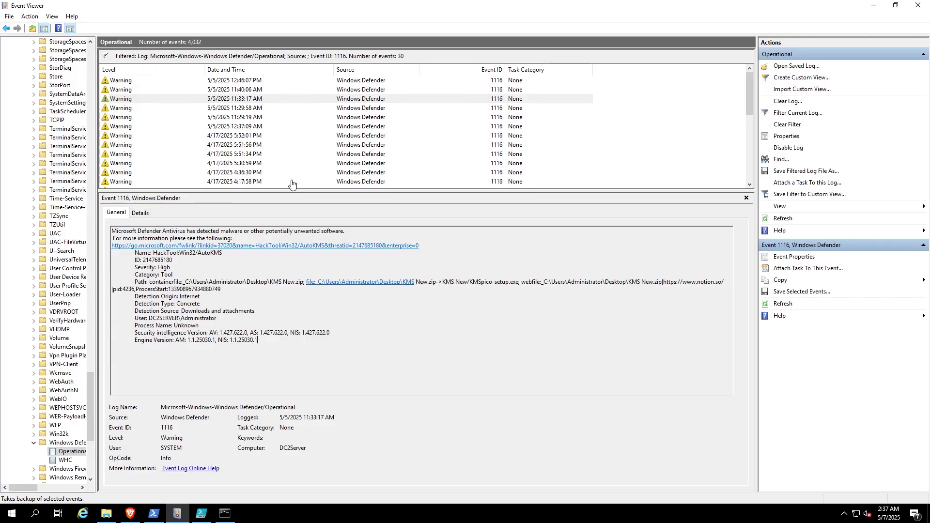
click(505, 125)
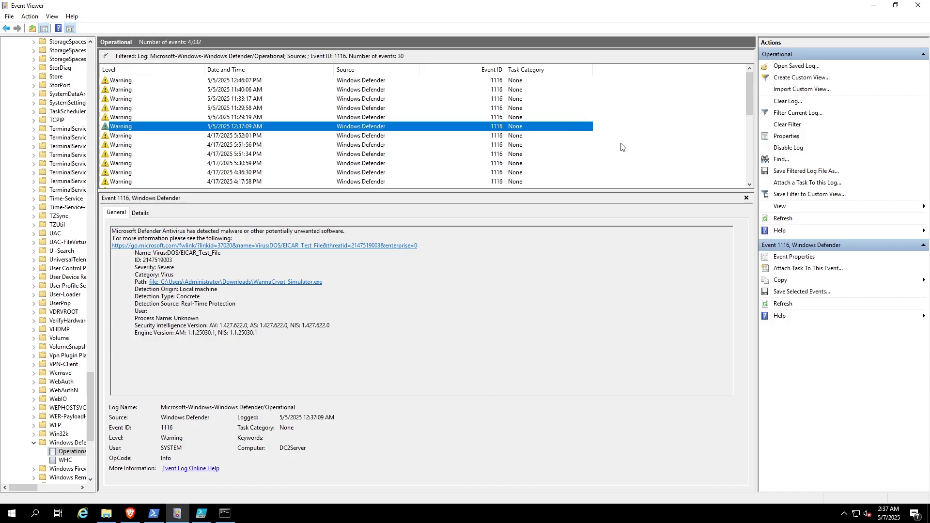
click(873, 5)
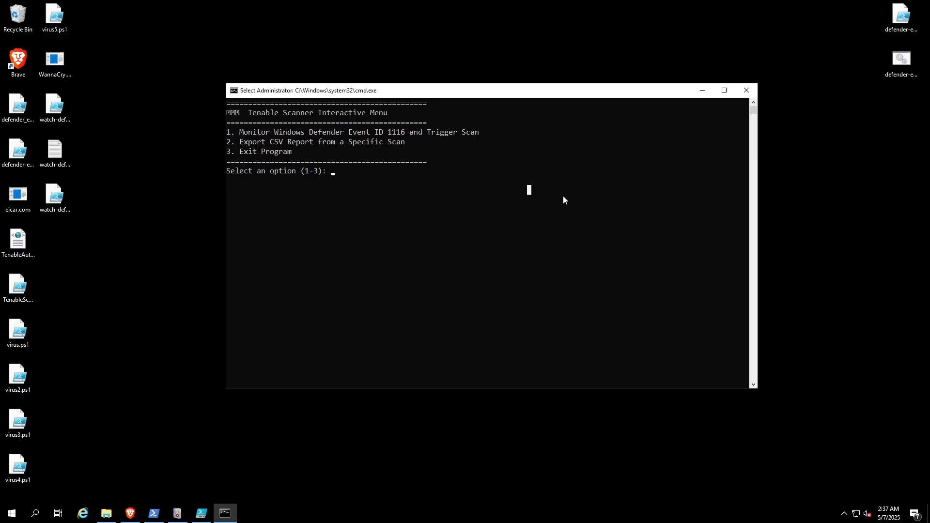
Step: Choose option 2 in the Tenable Scanner menu and answer yes to exporting a CSV report
drag(467, 94, 480, 91)
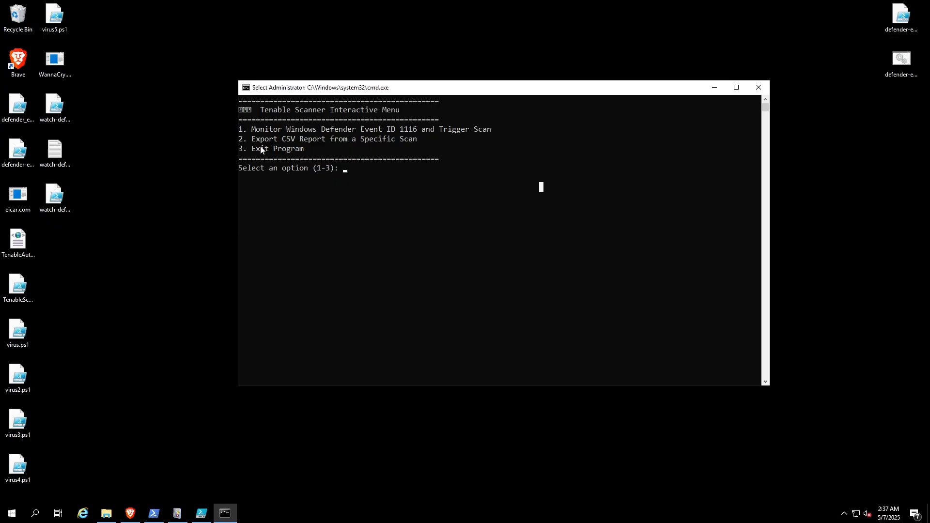
click(306, 180)
text(2)
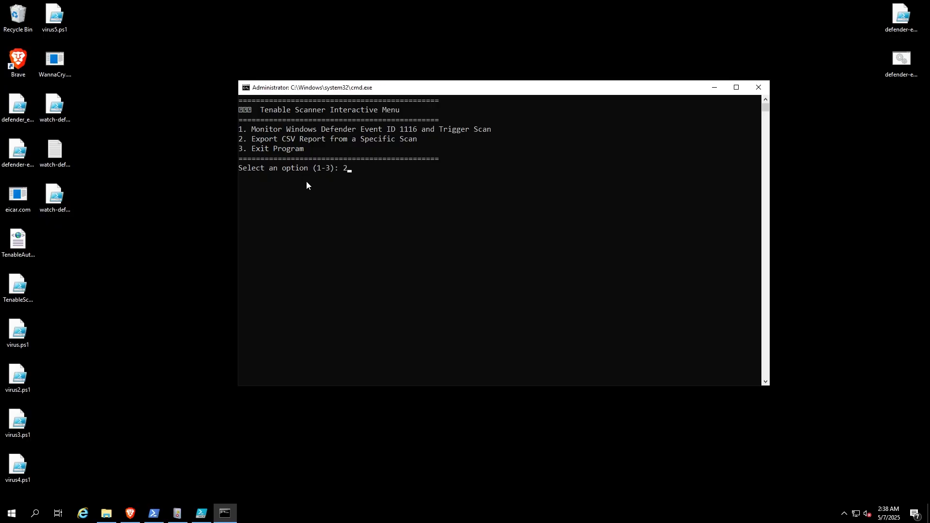
key(Return)
text(yes)
key(Return)
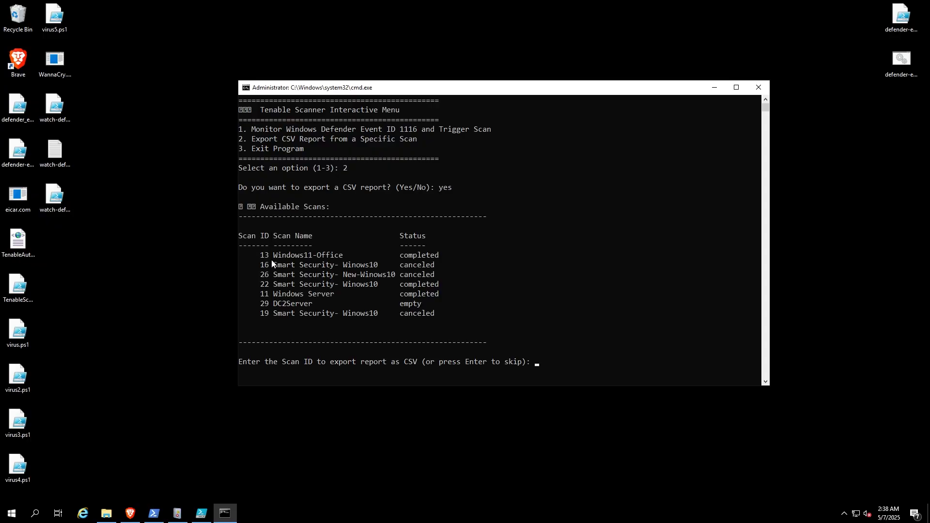
Step: Examine the scan IDs, names and statuses in the available scans list, including the DC2Server and Windows Server entries
click(241, 241)
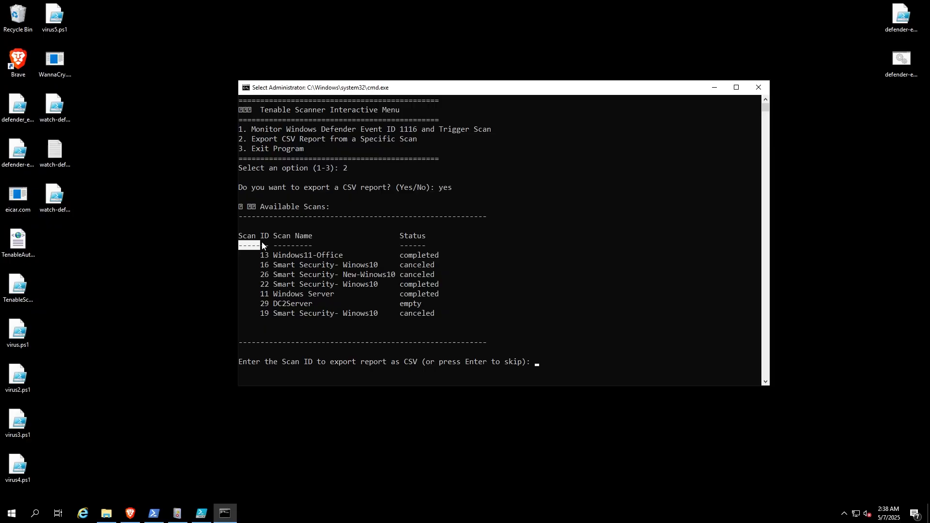
drag(273, 245, 338, 245)
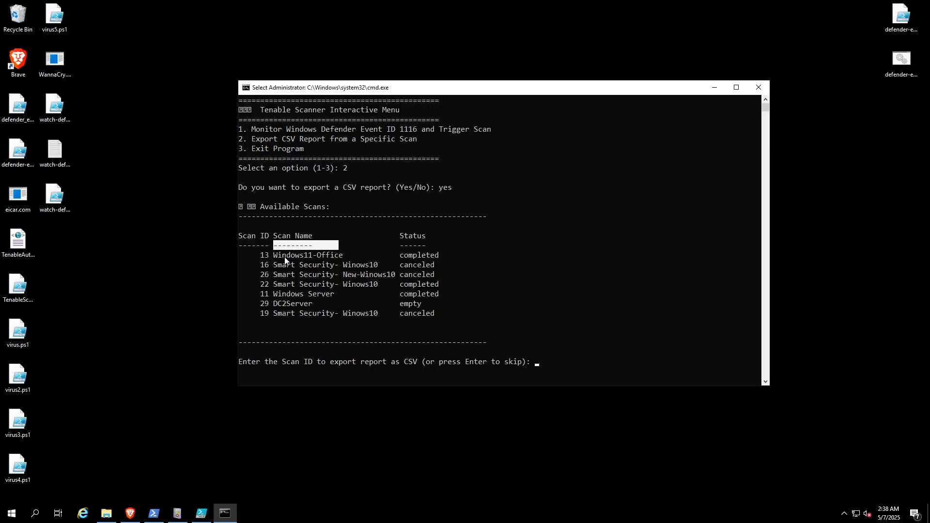
drag(277, 255, 351, 304)
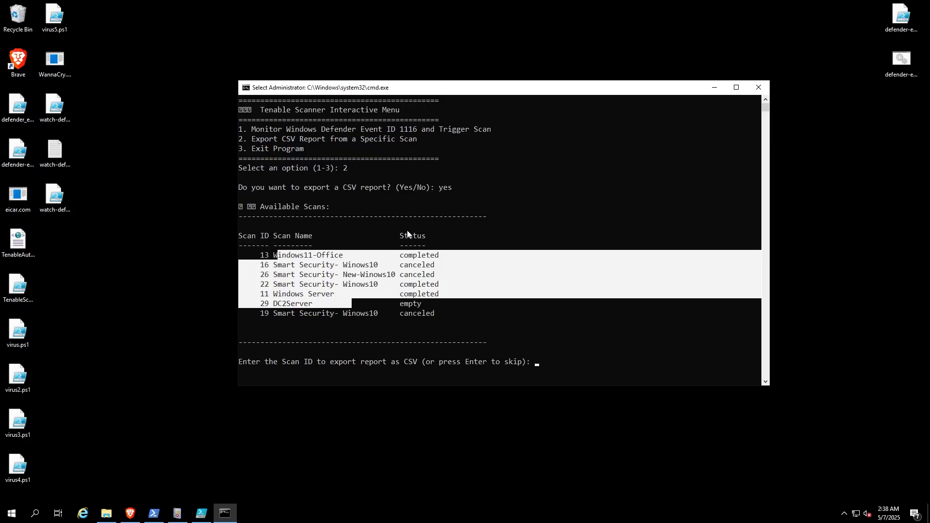
drag(396, 226, 433, 261)
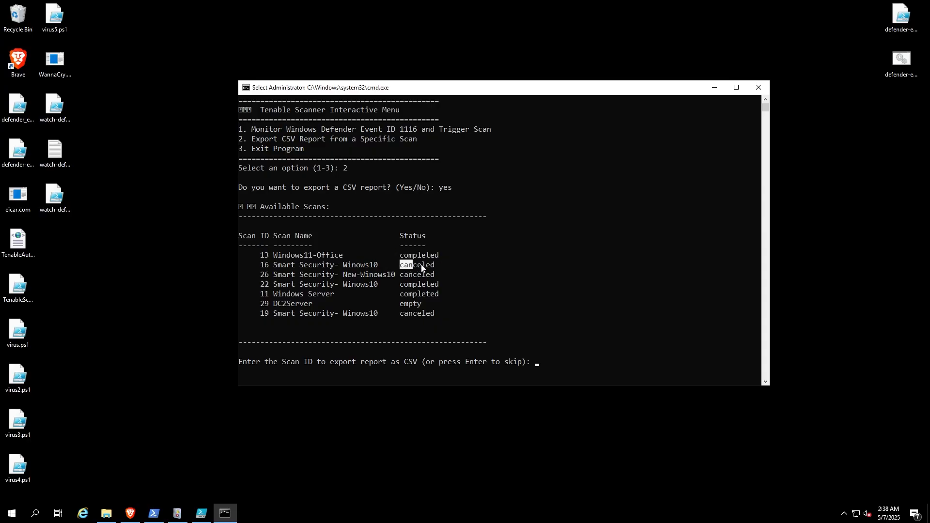
drag(426, 265, 425, 295)
drag(277, 309, 309, 308)
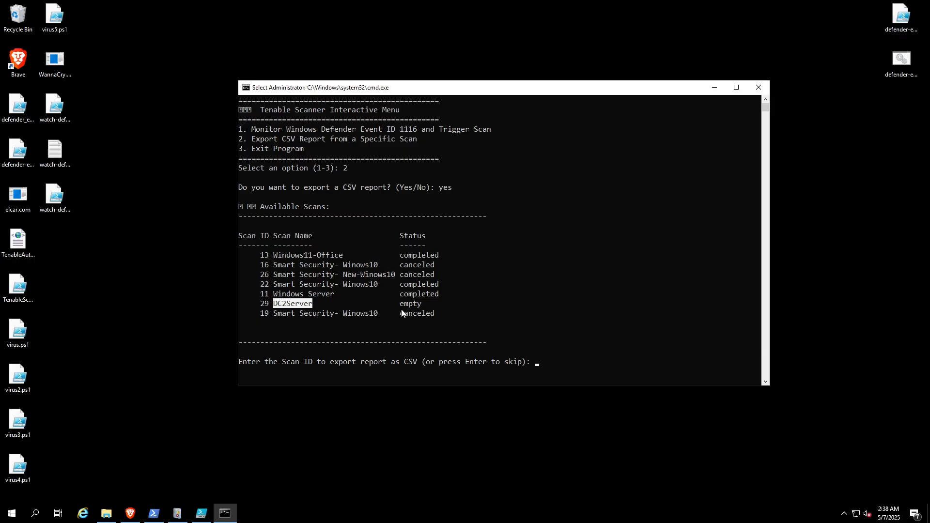
drag(403, 309, 420, 309)
click(461, 296)
click(261, 295)
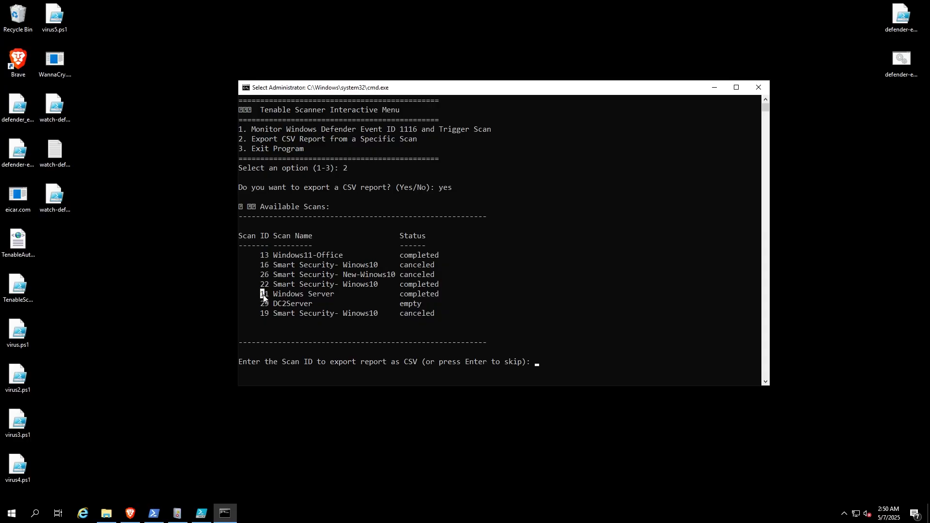
Step: Export the Windows Server scan report as CSV using scan ID 11
click(519, 320)
text(11)
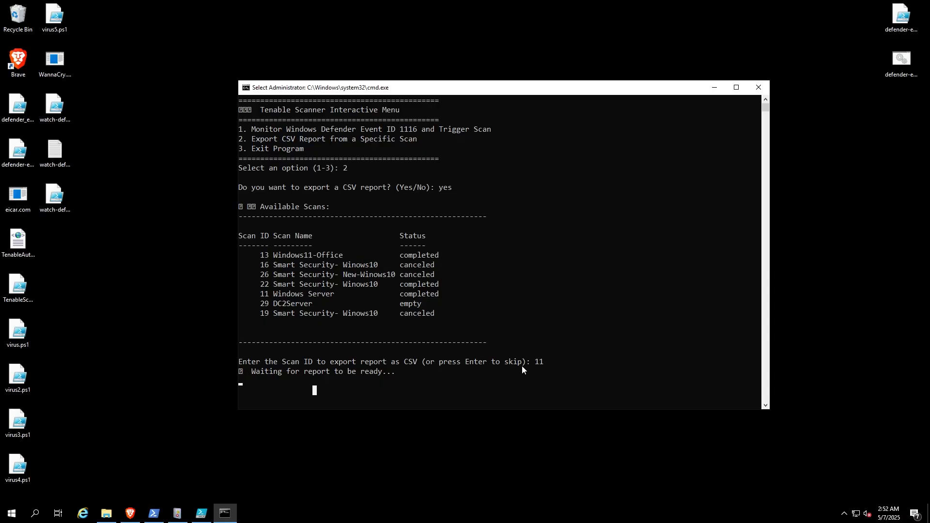
key(Return)
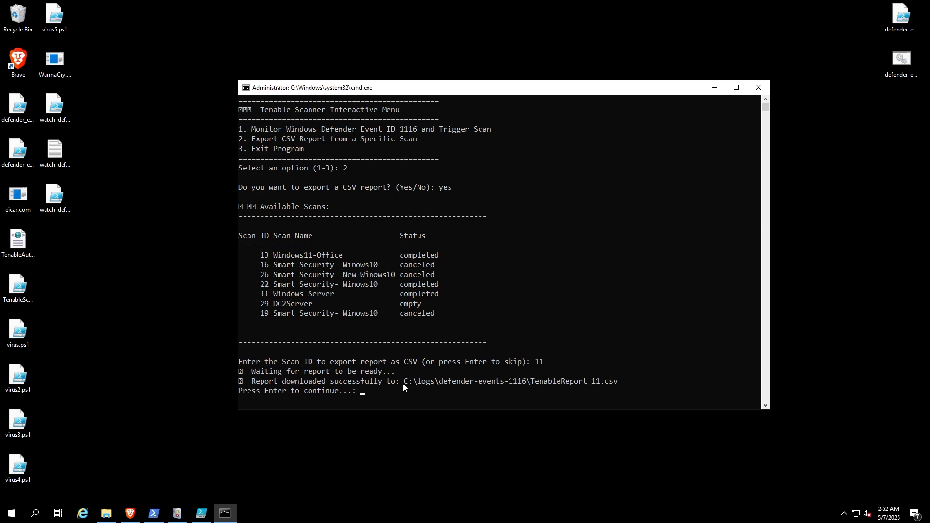
Step: Check the saved path and look for TenableReport_11.csv in the defender-events-1116 folder in File Explorer, then minimize the folder window
drag(403, 383, 626, 384)
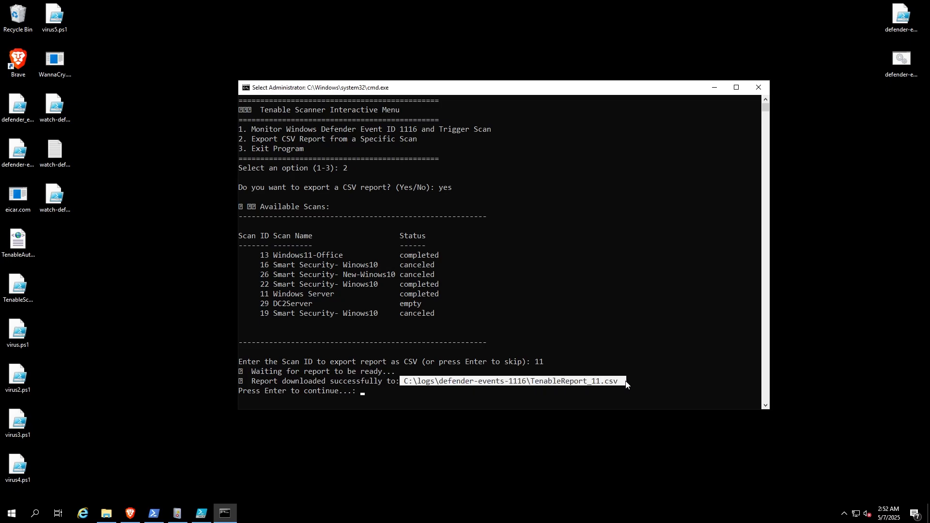
click(106, 513)
drag(497, 168, 530, 137)
click(526, 160)
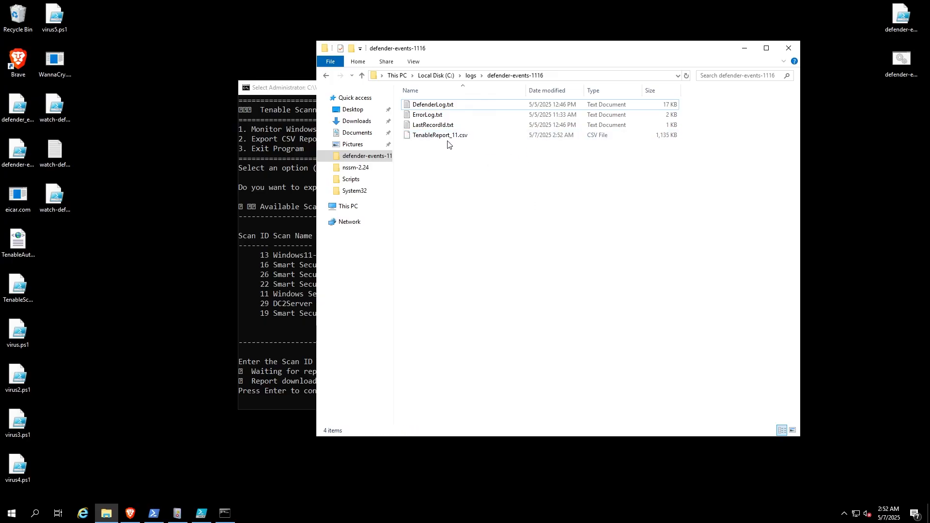
click(742, 48)
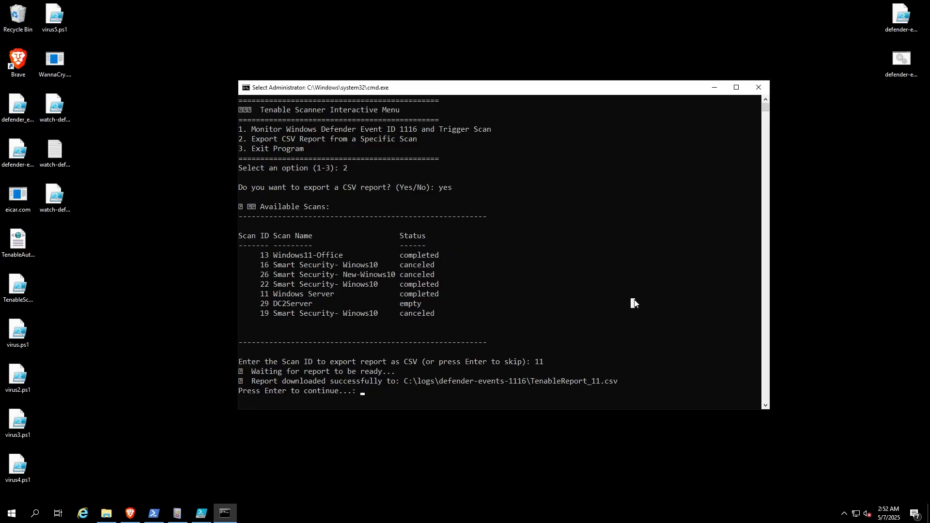
Step: Return to the Tenable Scanner main menu and exit the program with option 3
key(Return)
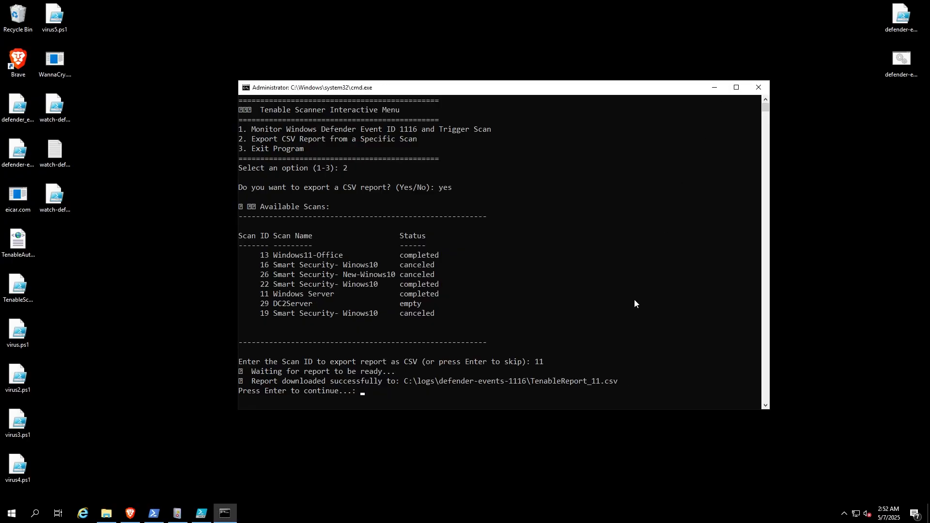
key(Return)
click(479, 246)
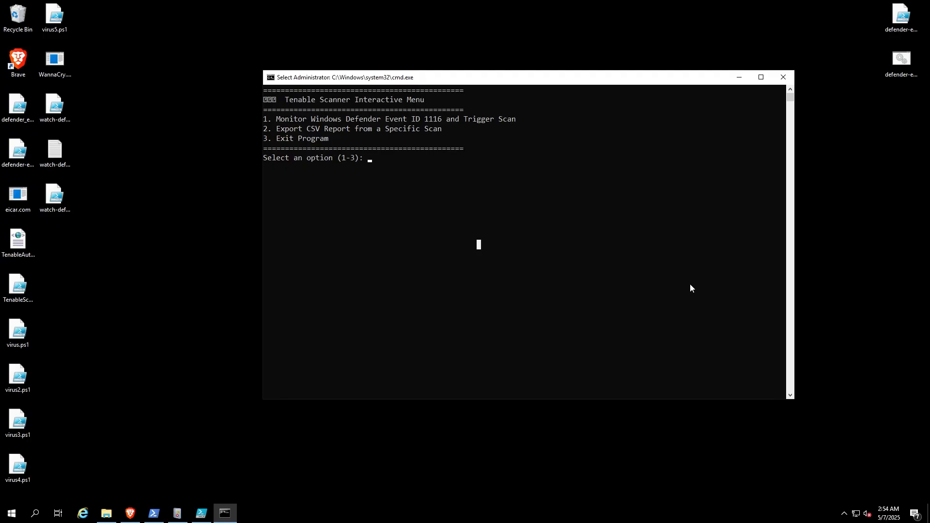
click(524, 239)
text(3)
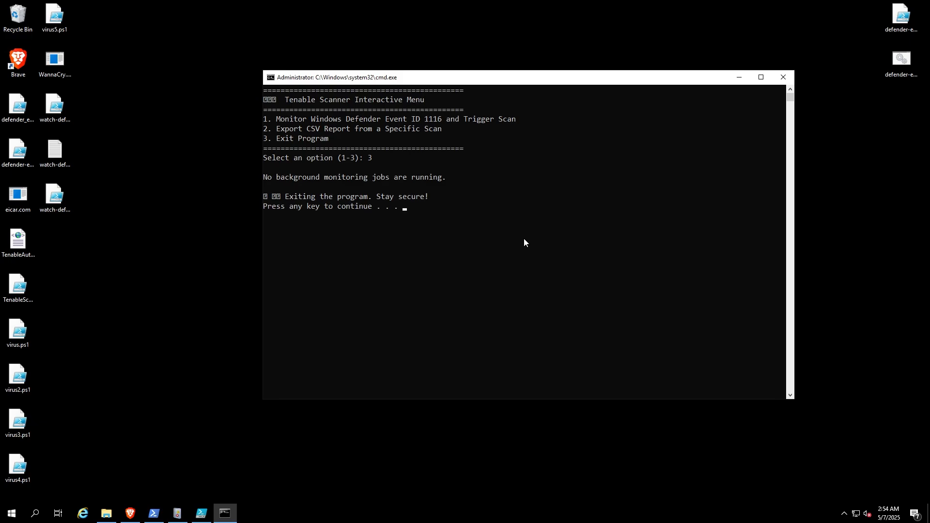
key(Return)
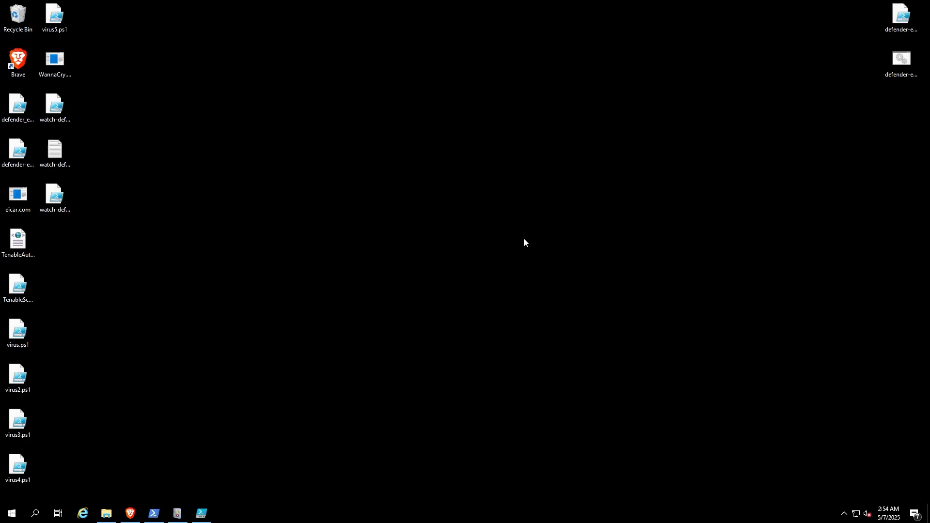
Step: Relaunch the Tenable Scanner program from the desktop and choose option 1, answering yes to monitoring Event ID 1116
double_click(901, 61)
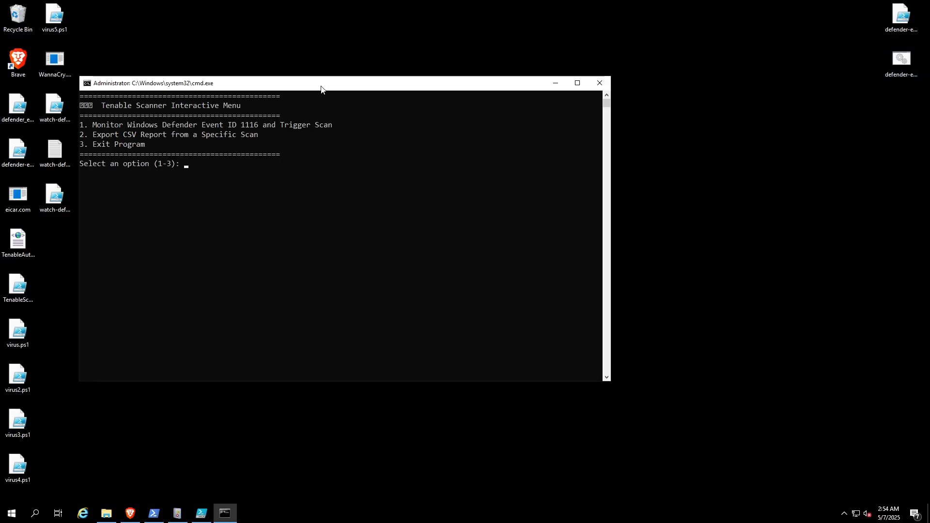
drag(319, 88, 474, 104)
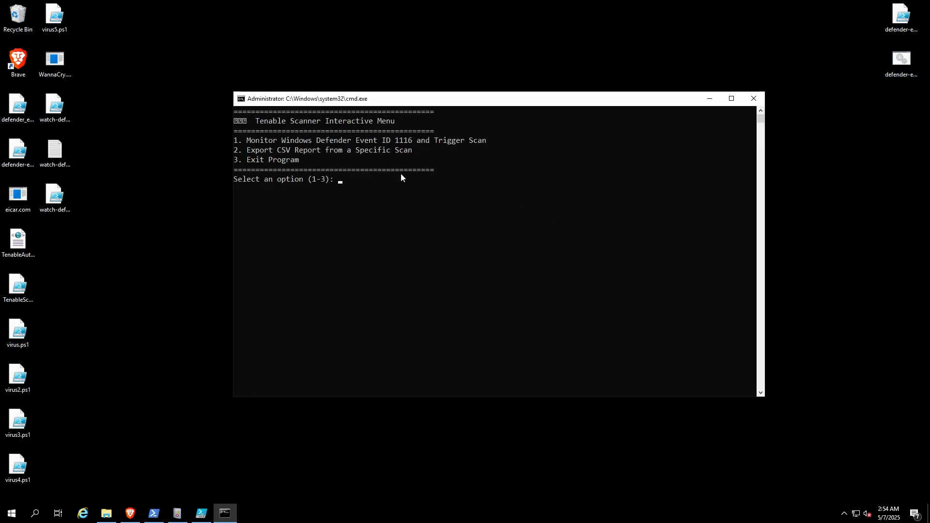
click(422, 207)
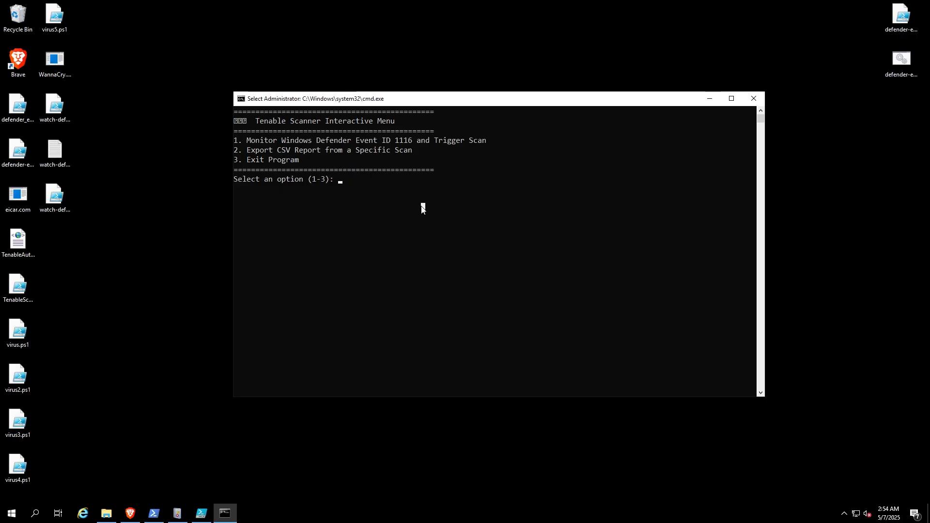
key(Escape)
text(1)
key(Return)
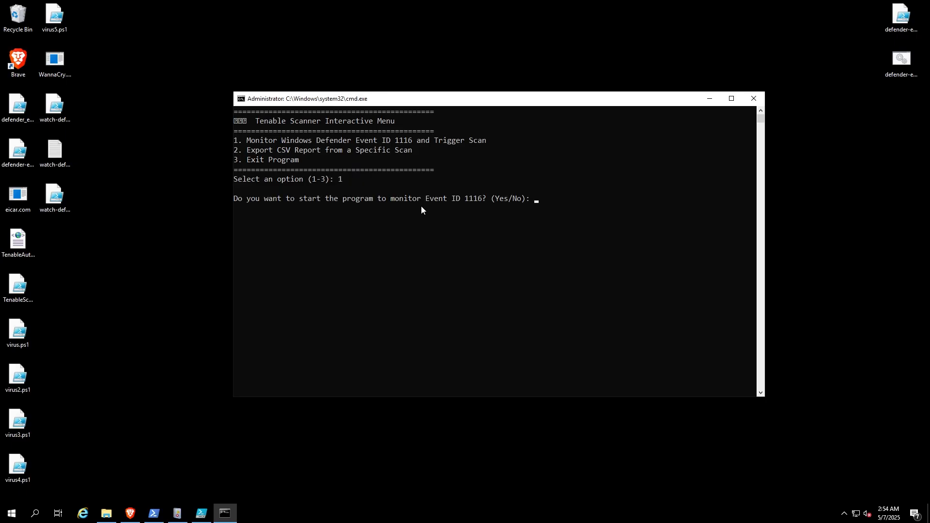
text(yes)
key(Return)
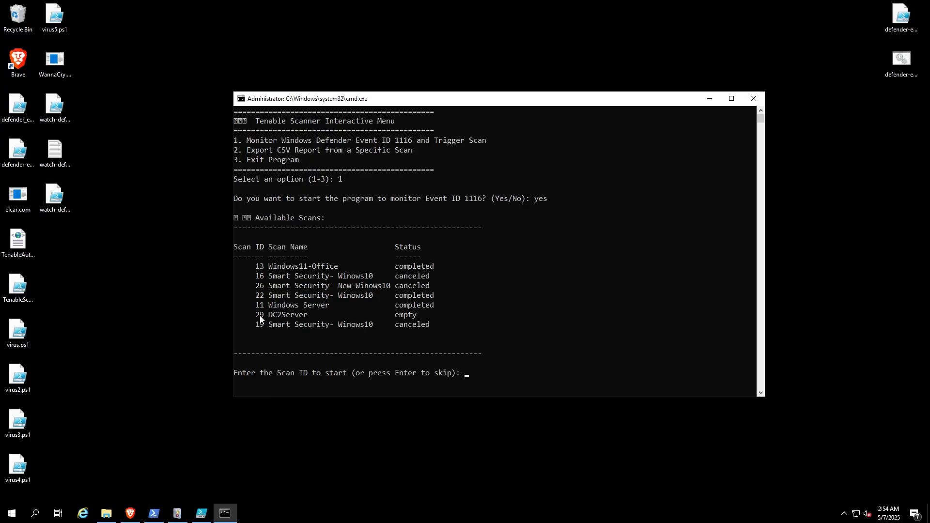
Step: Review the DC2Server row in the available scans and enter scan ID 29 to start the Defender Event 1116 monitoring
drag(266, 316, 305, 315)
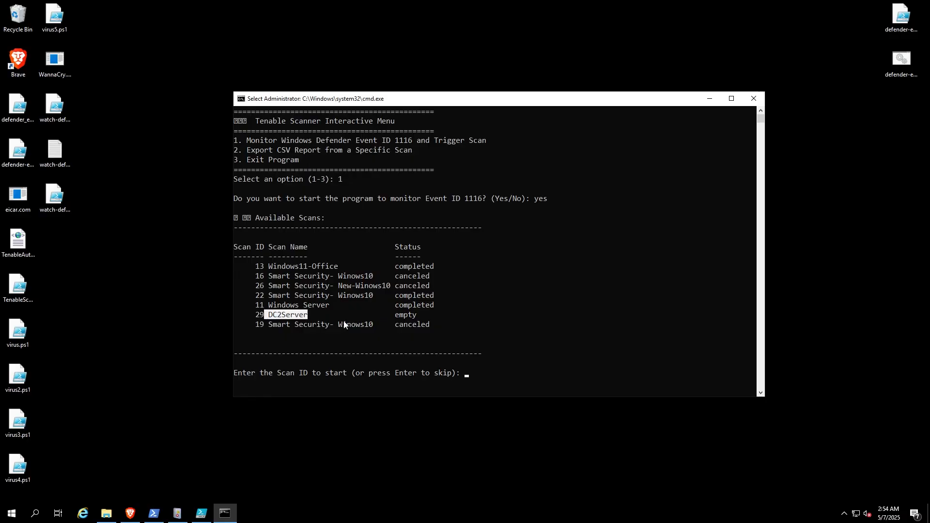
drag(398, 316, 417, 315)
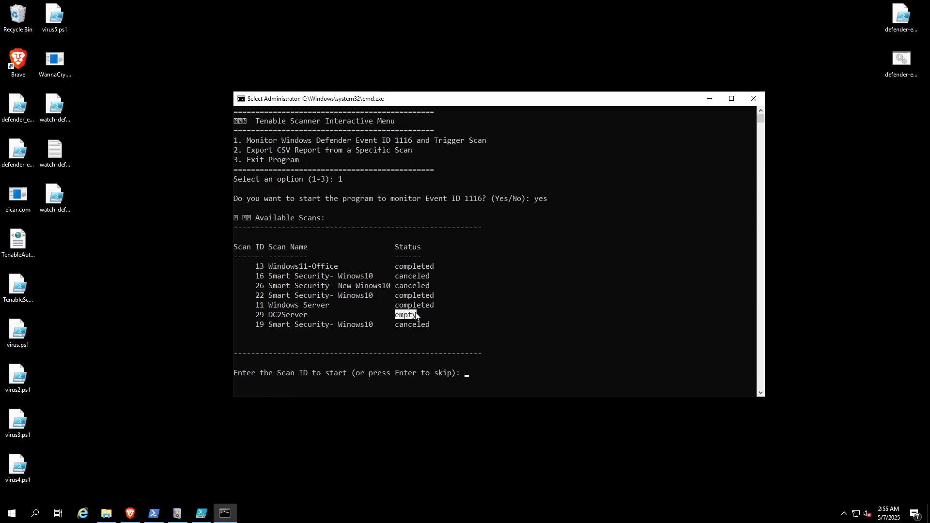
click(423, 316)
drag(256, 316, 263, 319)
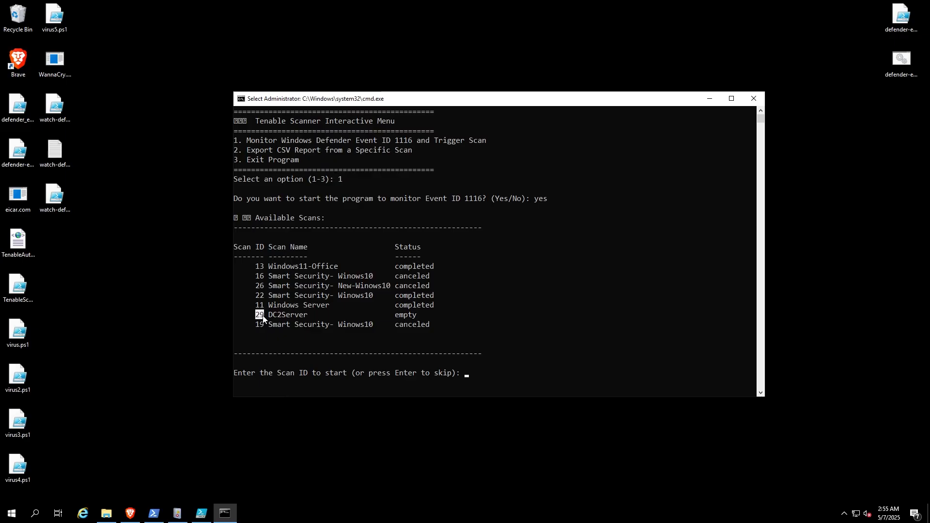
click(529, 354)
drag(567, 99, 617, 67)
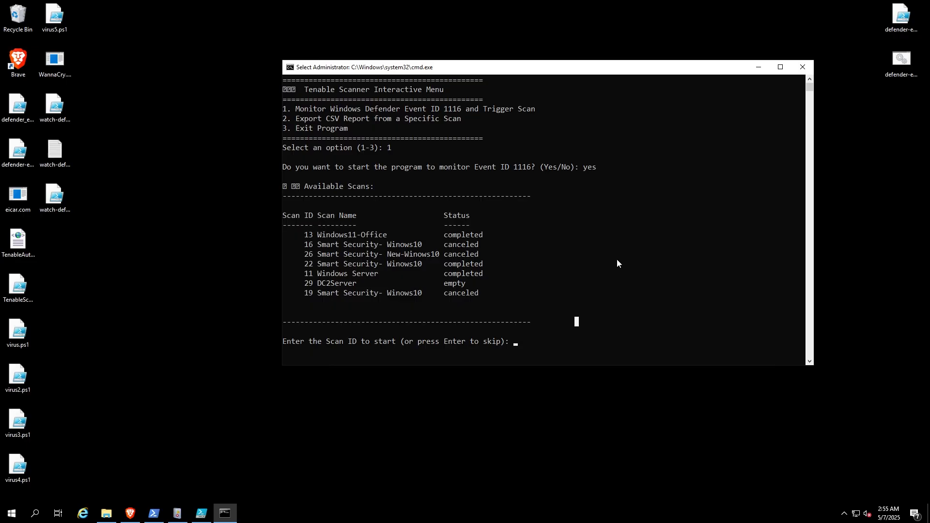
click(618, 263)
key(Escape)
text(29)
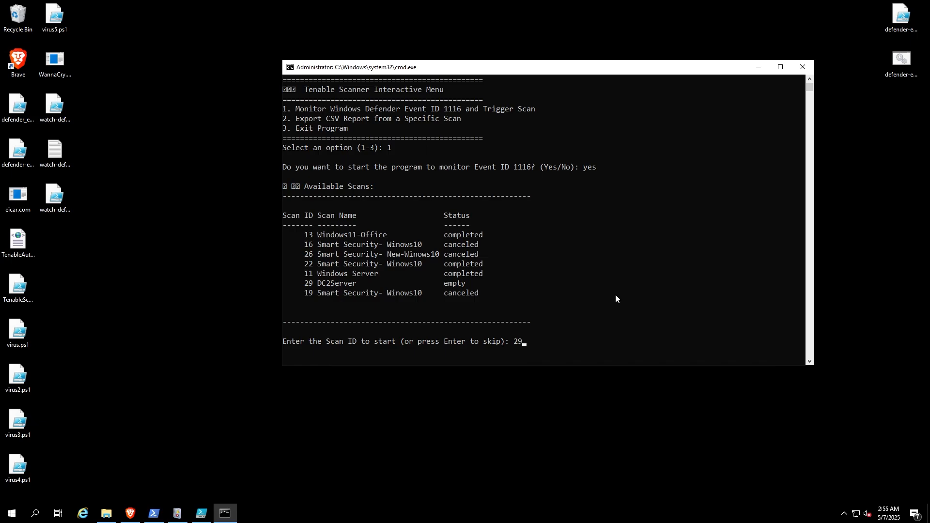
key(Return)
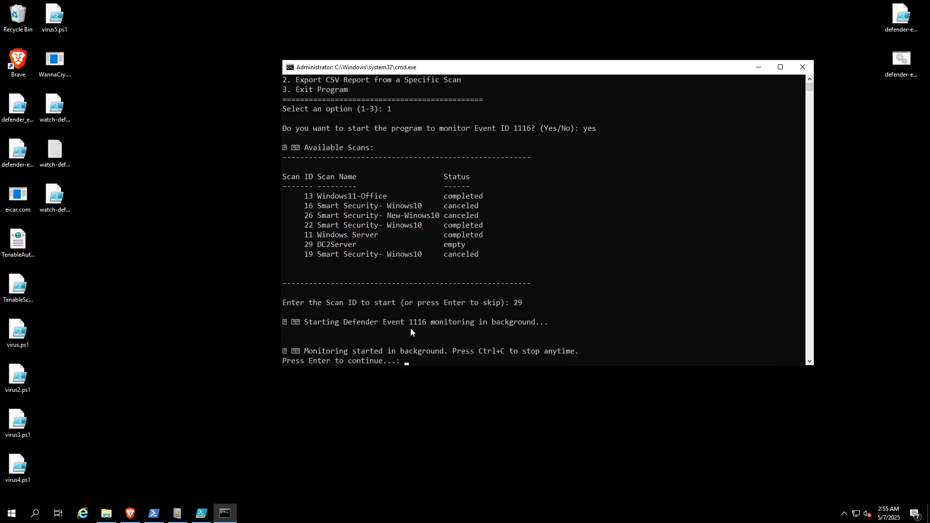
Step: Check the DC2Server scan's status in the terminal list and on the Tenable Scans page in the browser, minimizing the browser when done
click(699, 331)
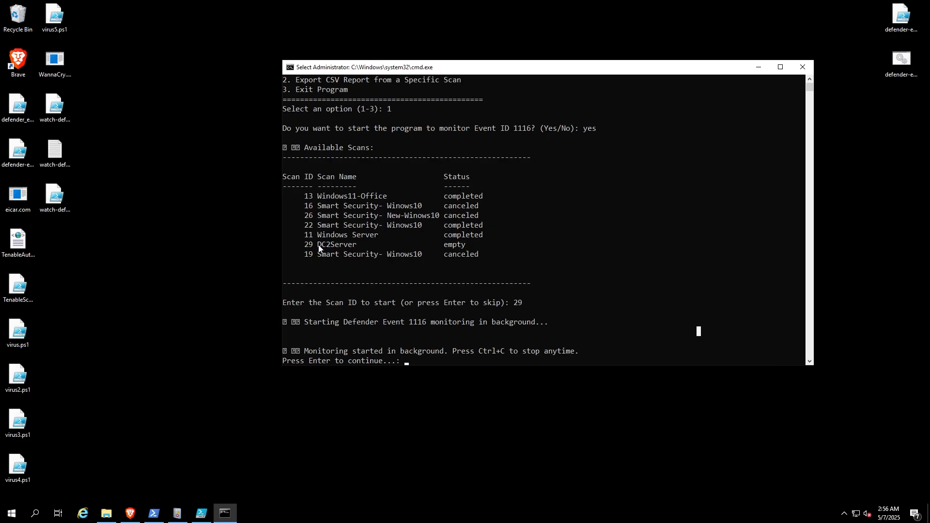
drag(307, 249, 474, 249)
click(659, 312)
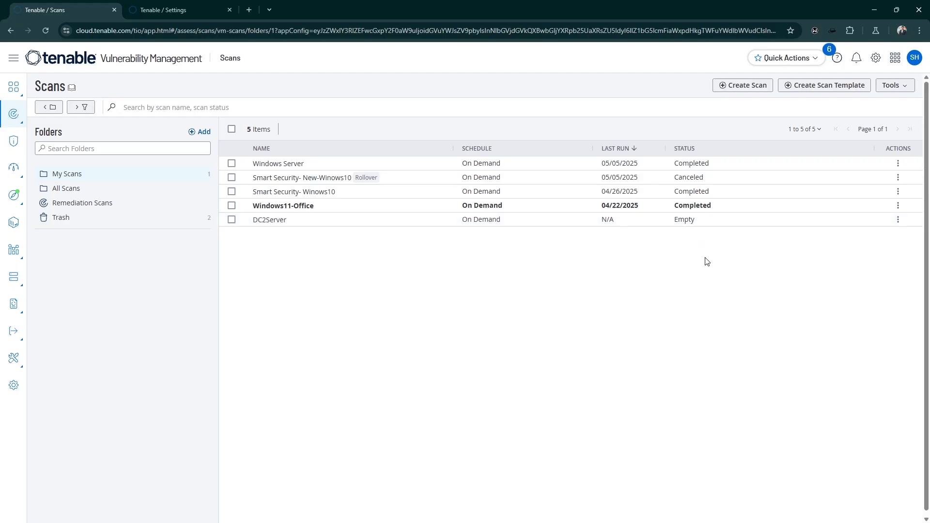
click(878, 9)
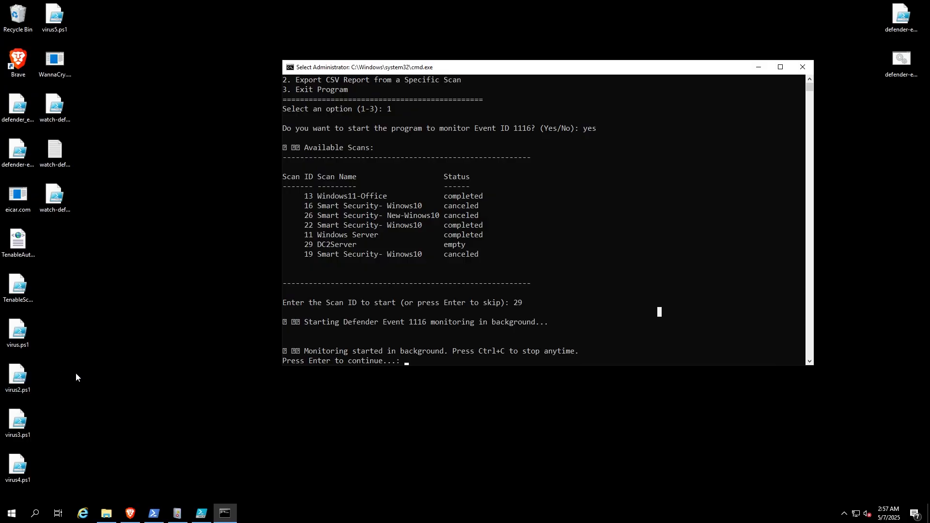
Step: Run virus2.ps1 from the desktop with PowerShell and check the newest Event ID 1116 entry in Event Viewer, minimizing it when done
right_click(24, 374)
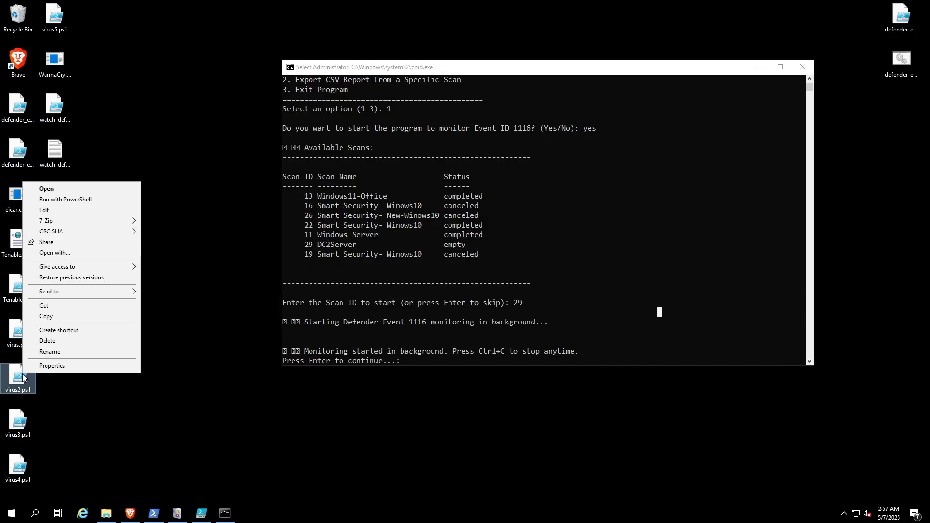
click(83, 199)
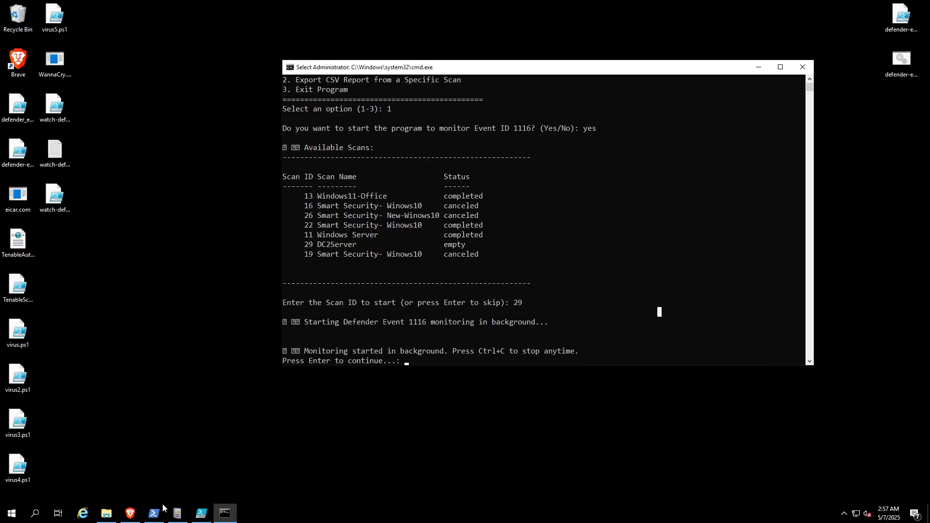
click(177, 513)
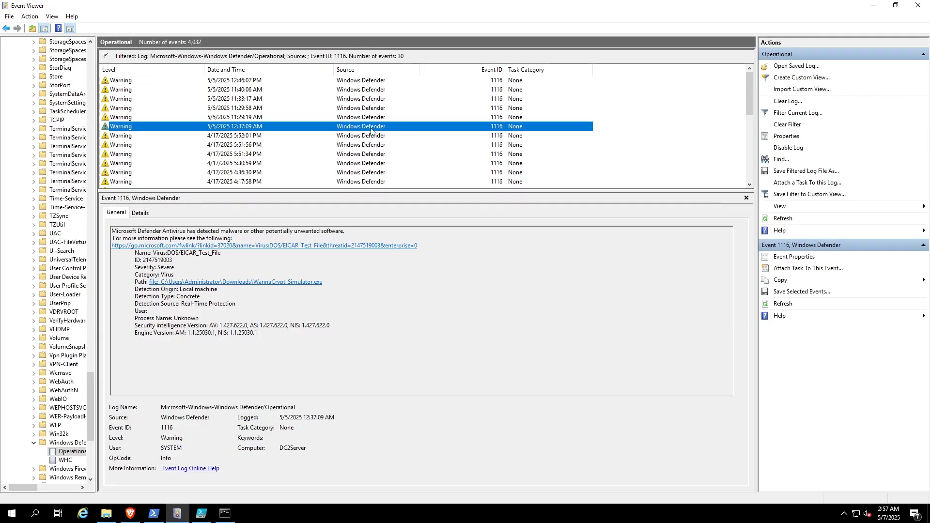
click(235, 81)
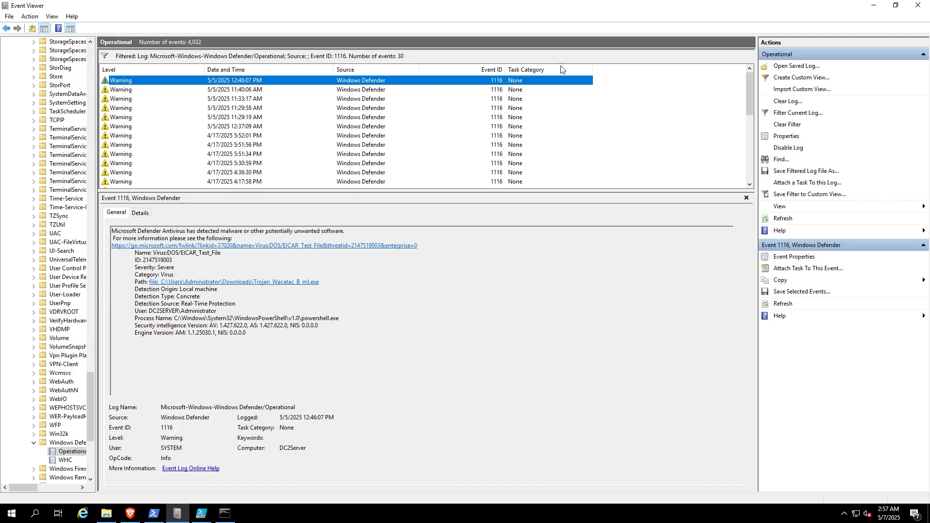
click(874, 5)
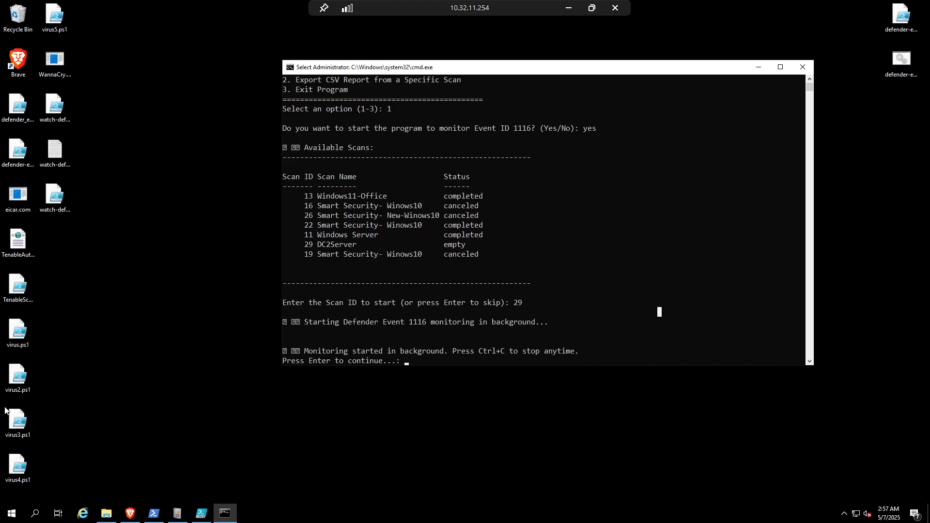
Step: Run the virus.ps1 script from the desktop with PowerShell
click(71, 330)
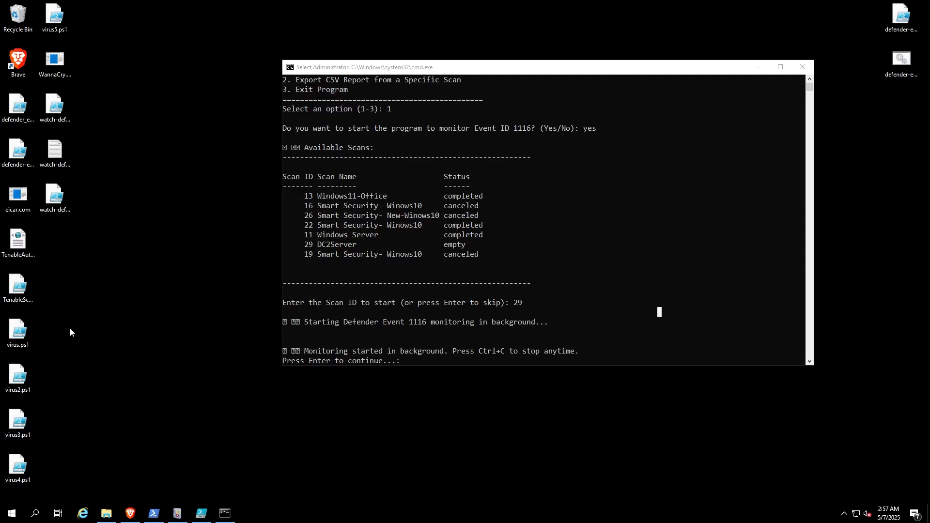
right_click(22, 337)
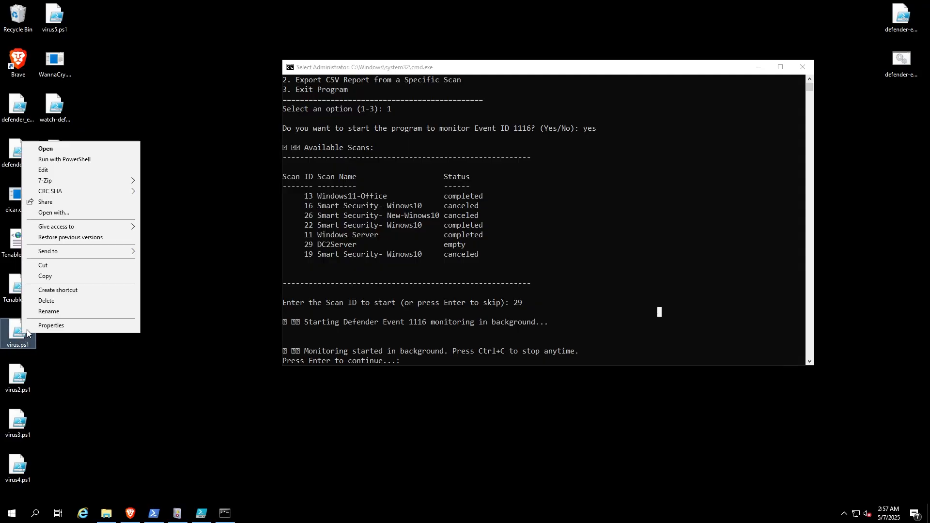
click(69, 159)
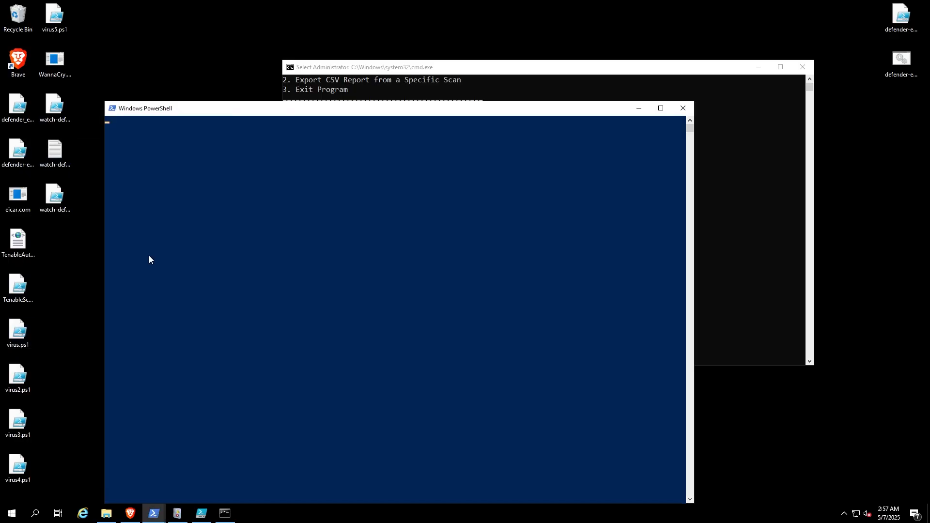
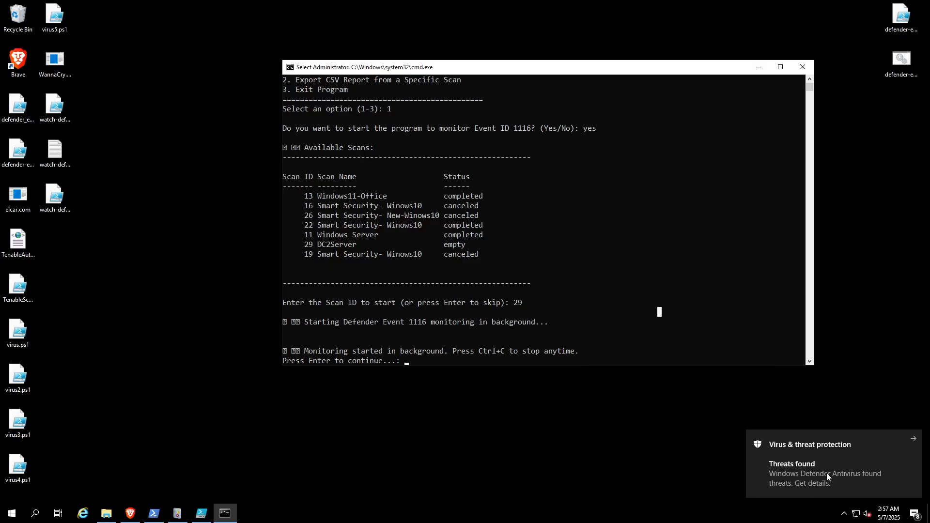
Step: Refresh the Event ID 1116 list in Event Viewer and check the DC2Server scan's status on the Tenable Scans page, minimizing the browser when done
click(178, 514)
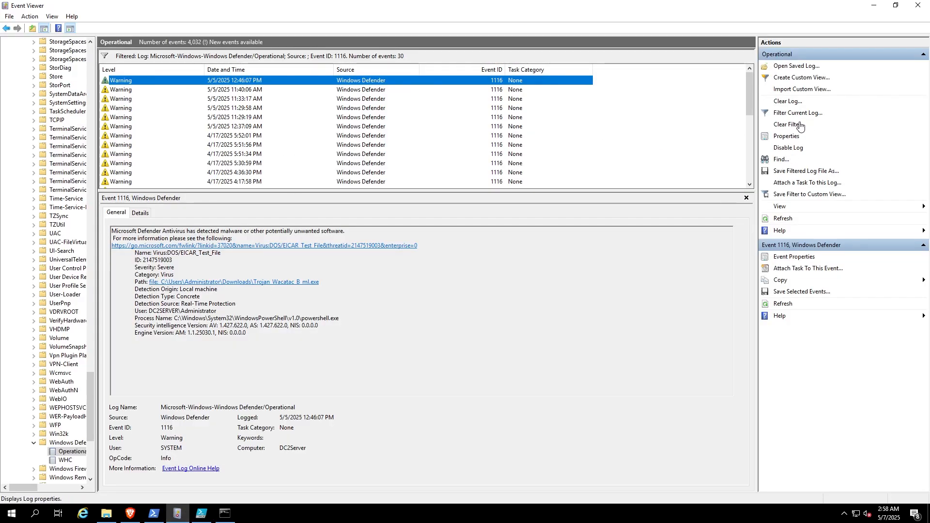
click(788, 225)
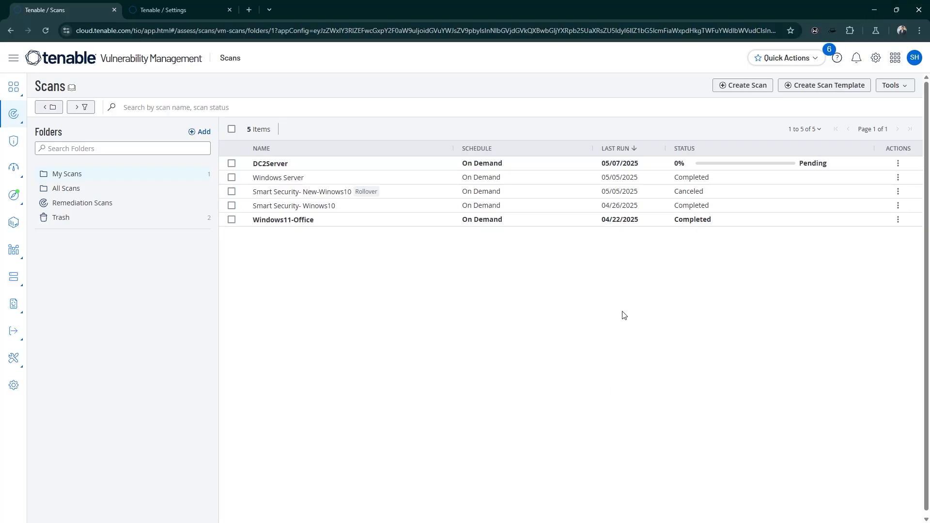
mouse_move(703, 171)
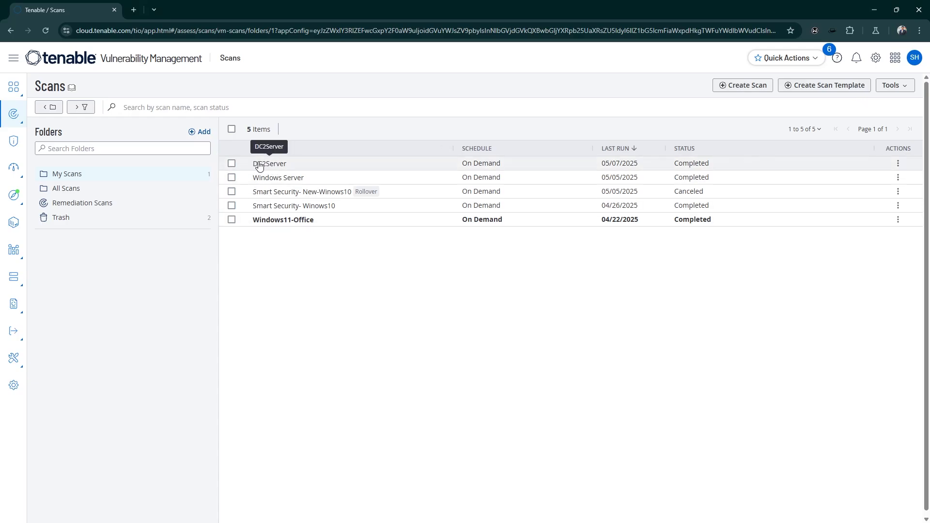
mouse_move(692, 170)
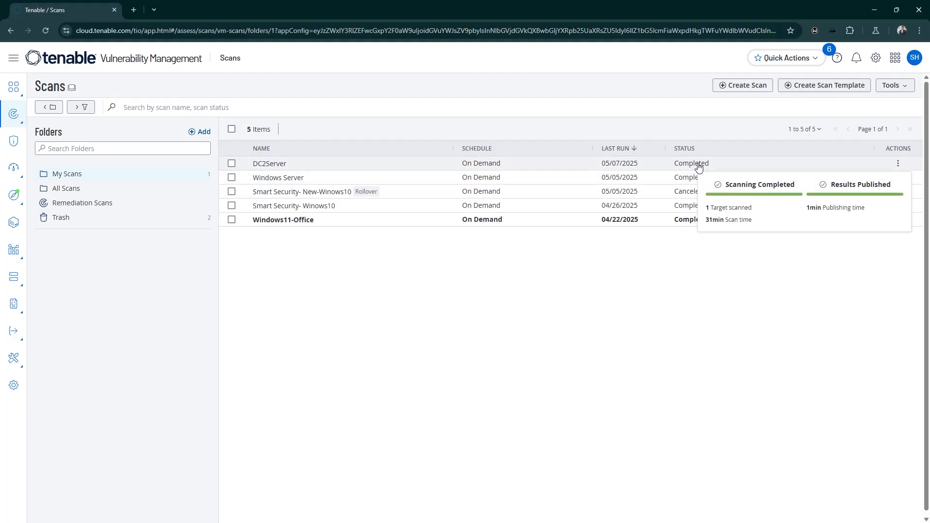
click(871, 6)
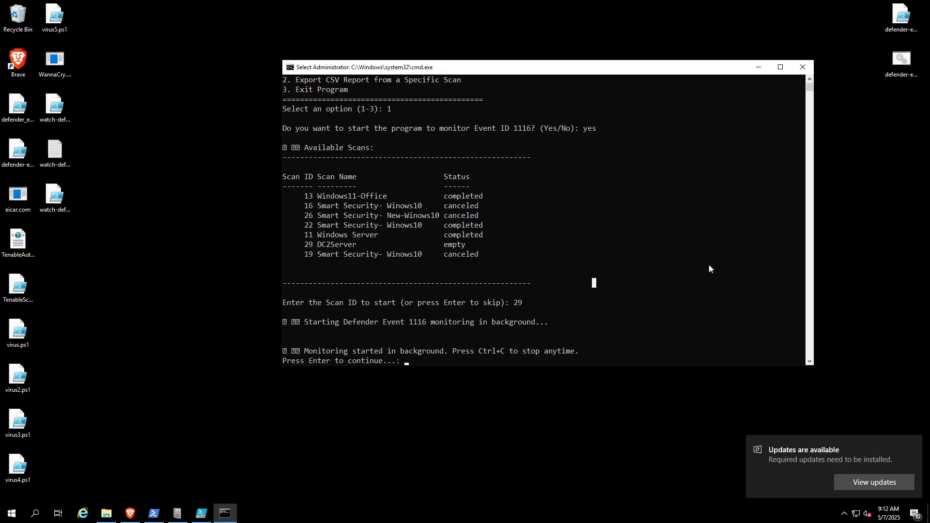
Step: Continue past the monitoring prompt in the terminal to return to the Tenable Scanner Interactive Menu
click(703, 293)
click(521, 262)
key(Escape)
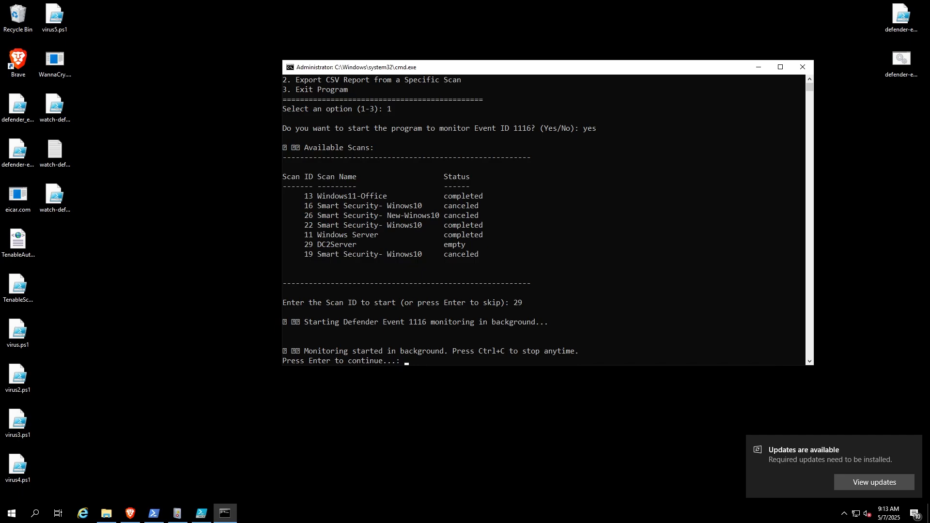
key(Return)
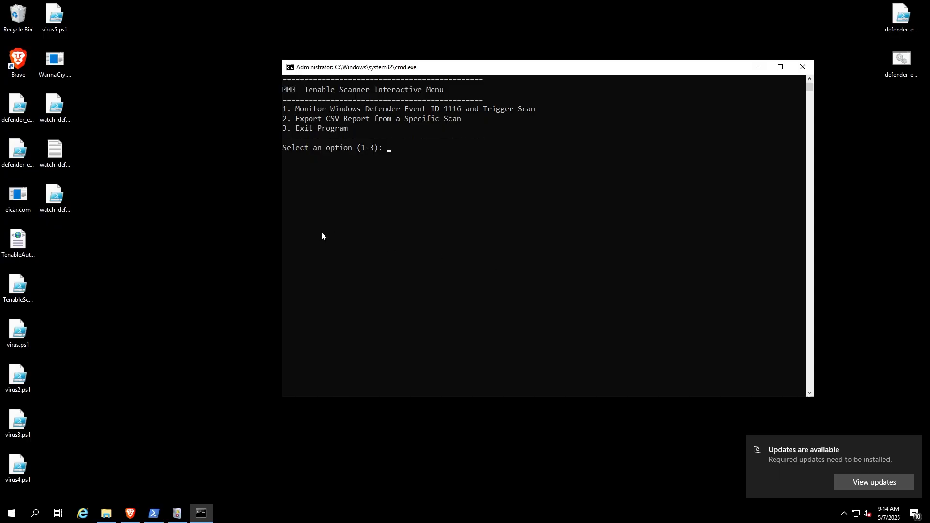
Step: Choose option 2 to export a CSV report from a specific scan and answer yes to the export question
click(368, 225)
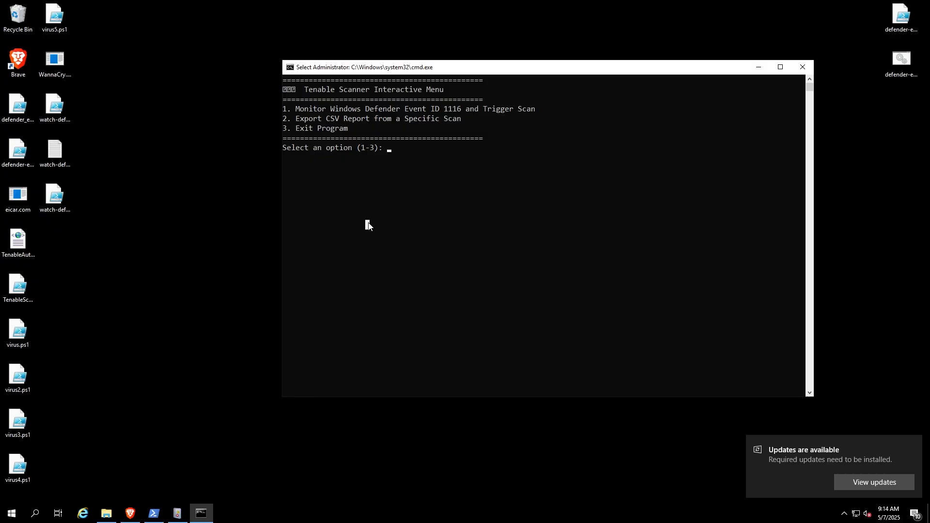
text(2)
key(Return)
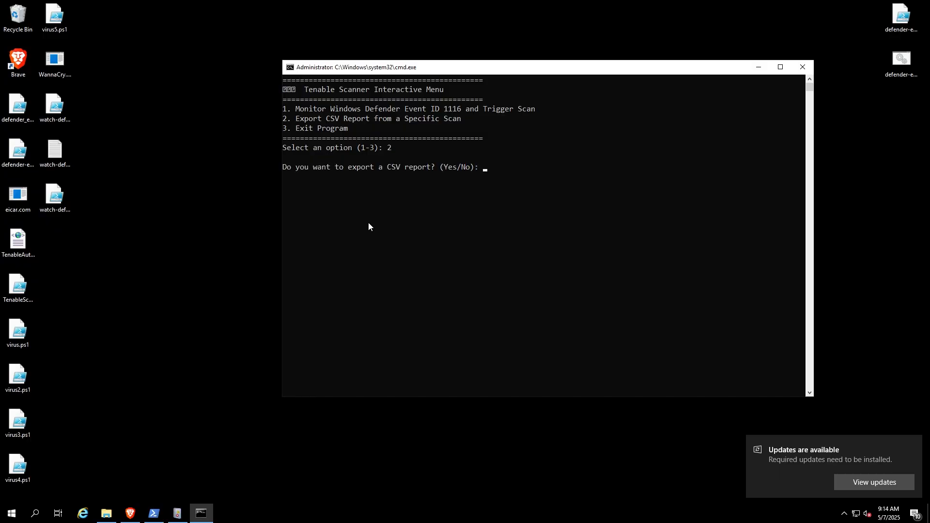
text(yes)
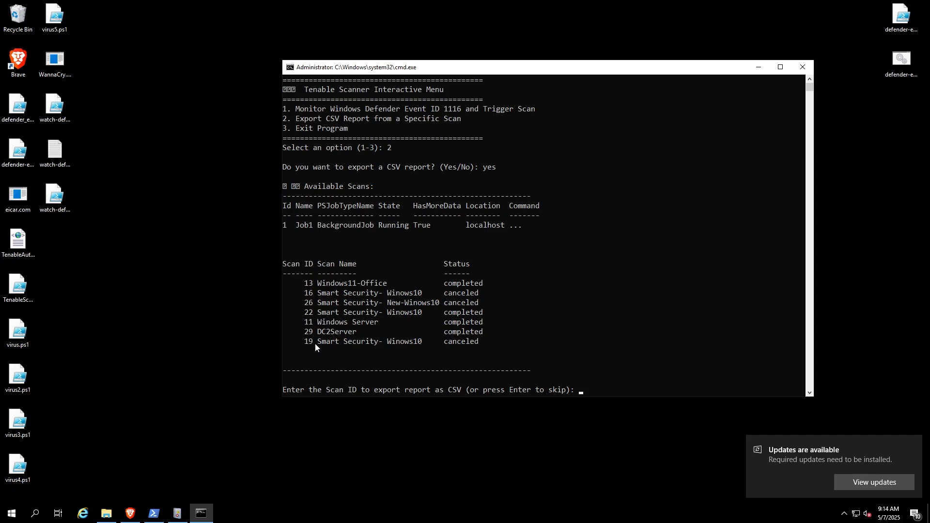
Step: Locate DC2Server in the available scans and enter scan ID 29 to export its report as CSV
drag(316, 333, 344, 334)
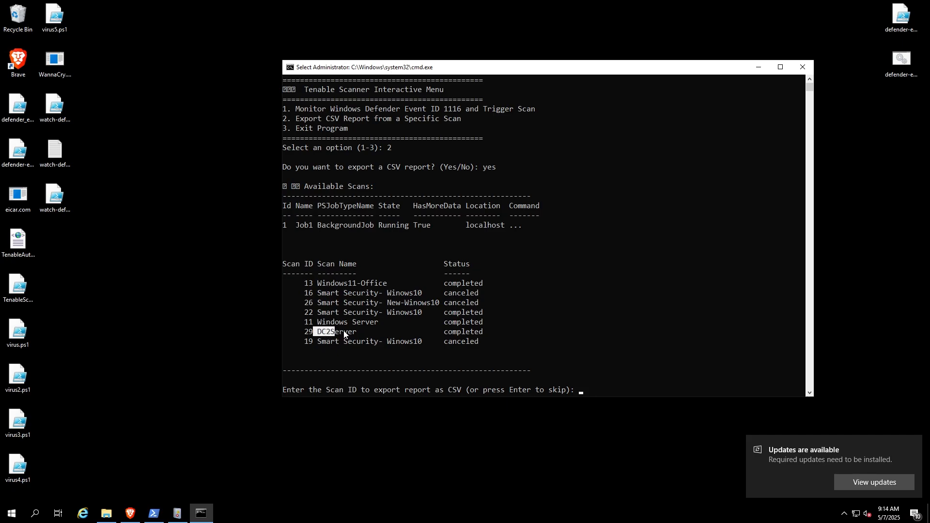
click(624, 372)
key(Escape)
text(29)
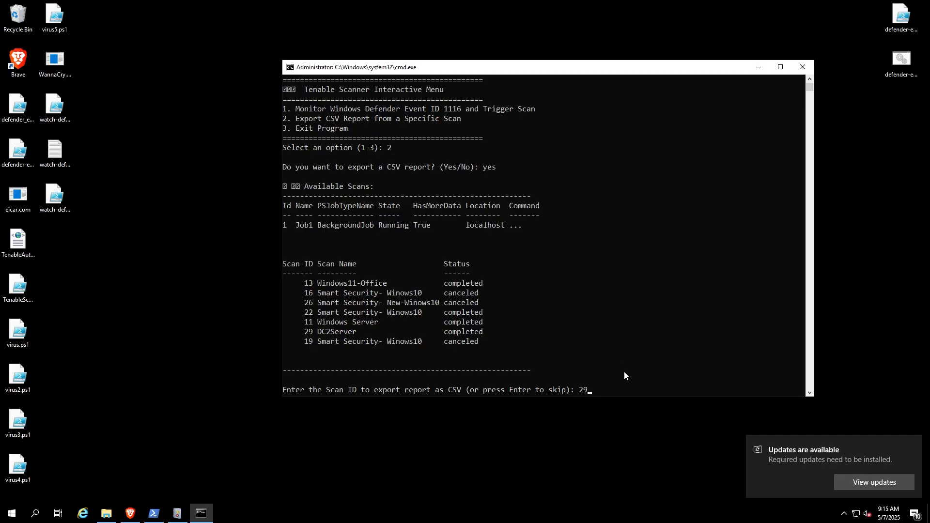
key(Return)
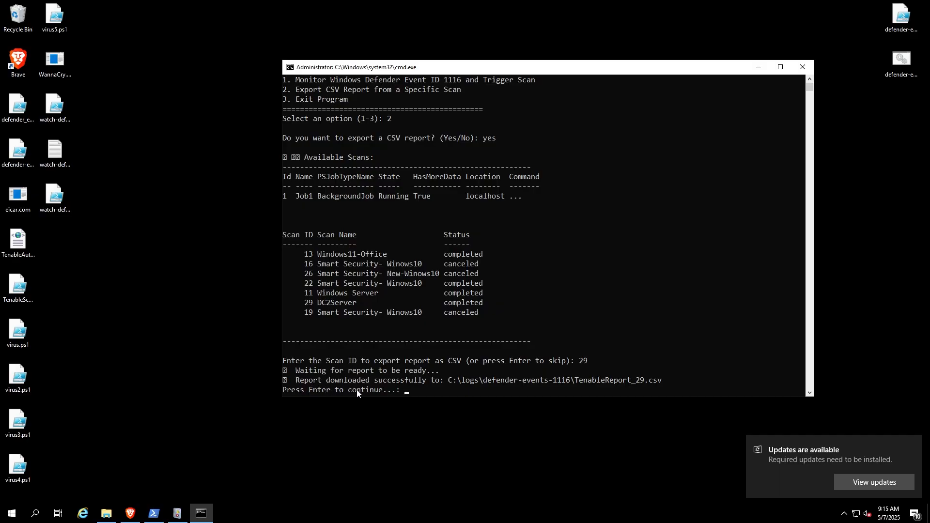
Step: Review the report's download path and check for TenableReport_29.csv in the defender-events-1116 folder in File Explorer, minimizing it when done
click(455, 381)
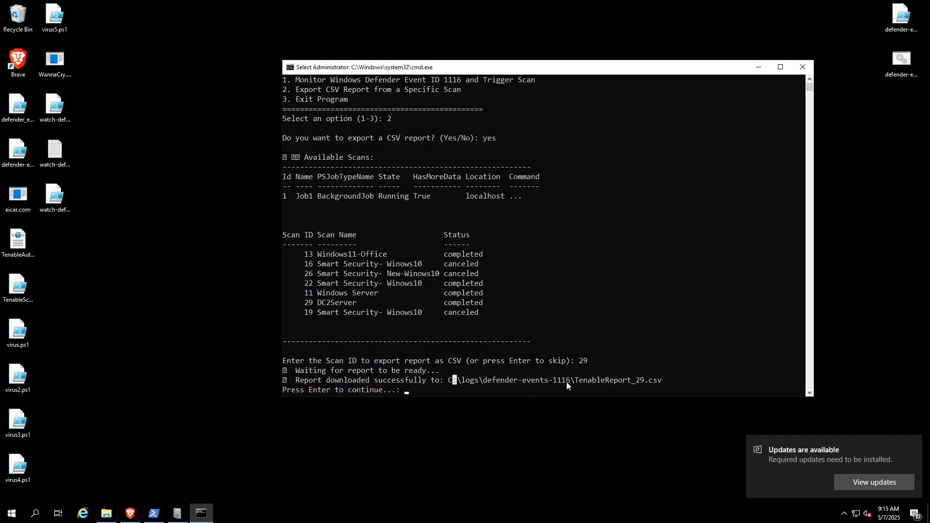
click(625, 313)
click(106, 513)
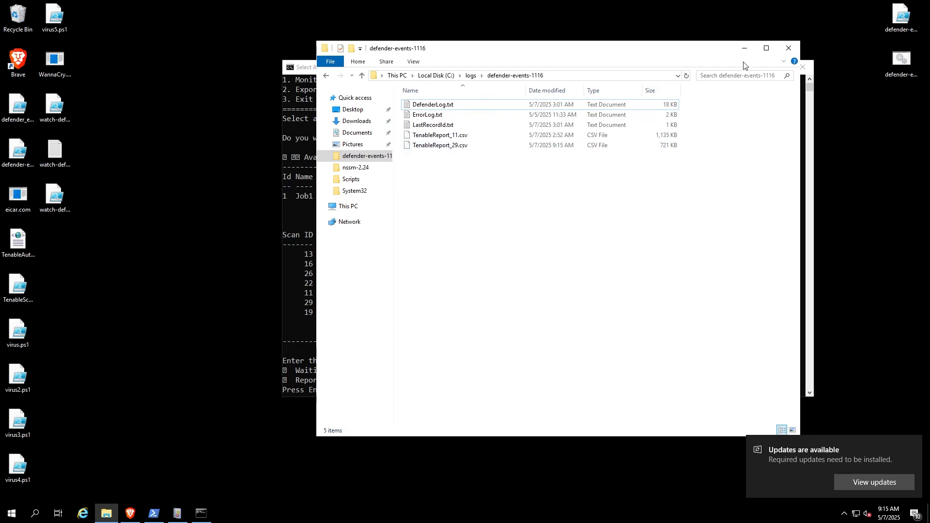
click(747, 48)
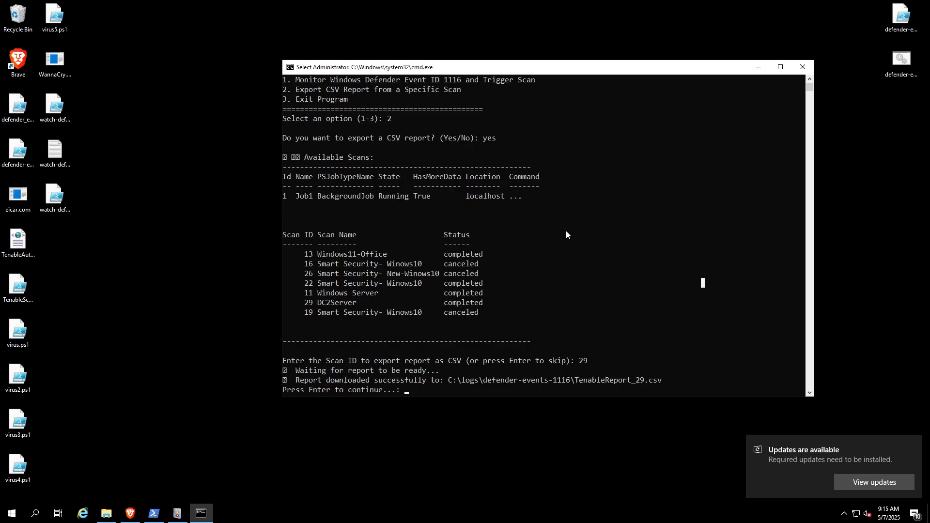